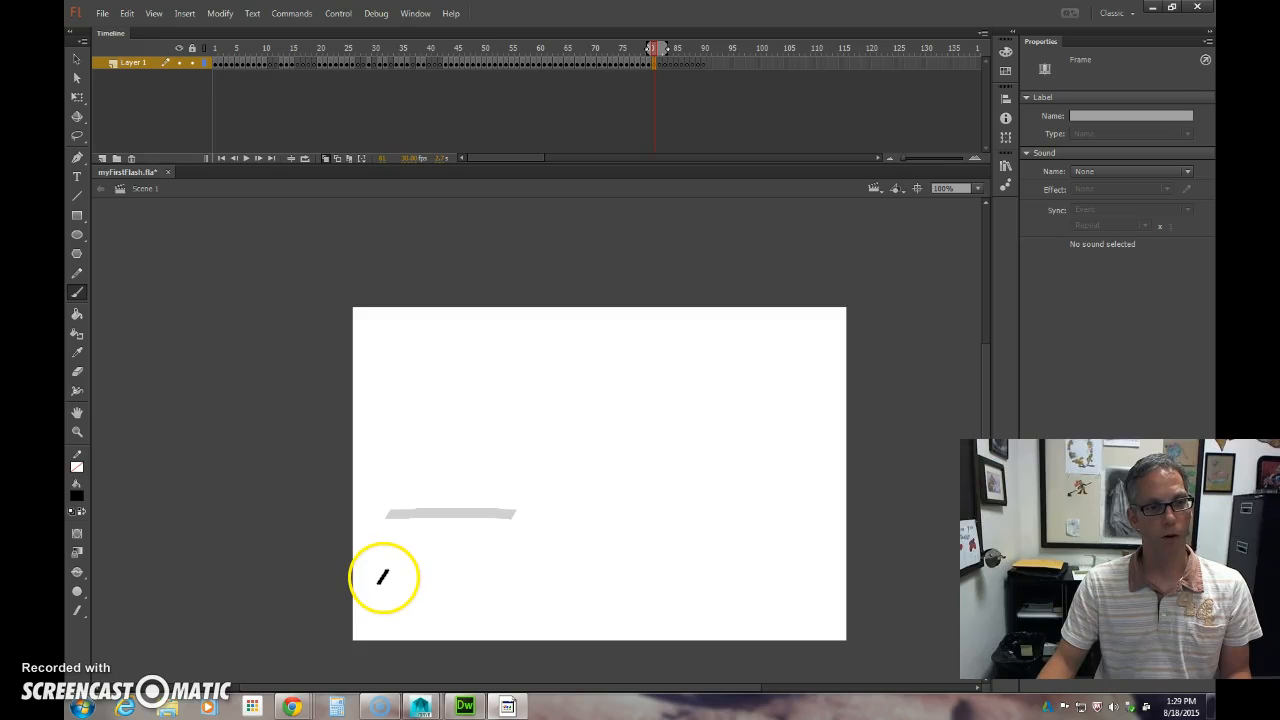
- Paint the black horizontal bar below the onion-skinned one in frame 81 and compare its spacing by widening the onion skin range
drag(383, 577, 517, 577)
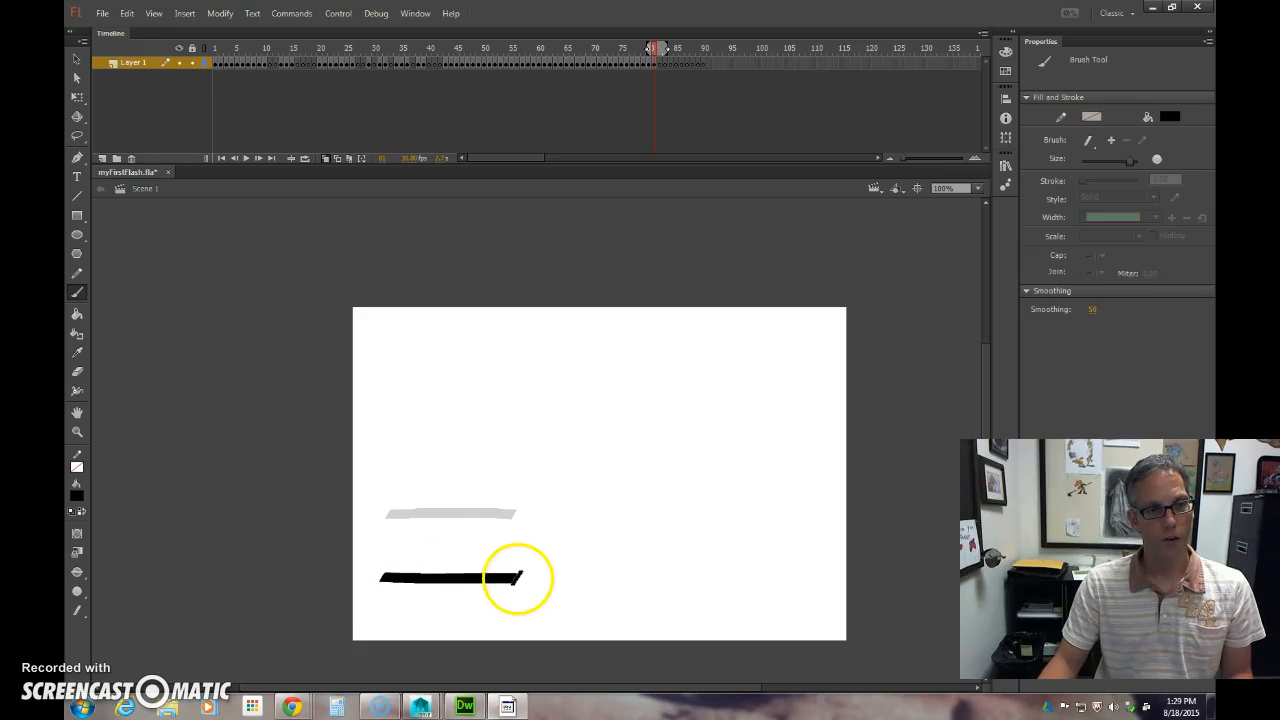
click(643, 49)
drag(611, 49, 606, 49)
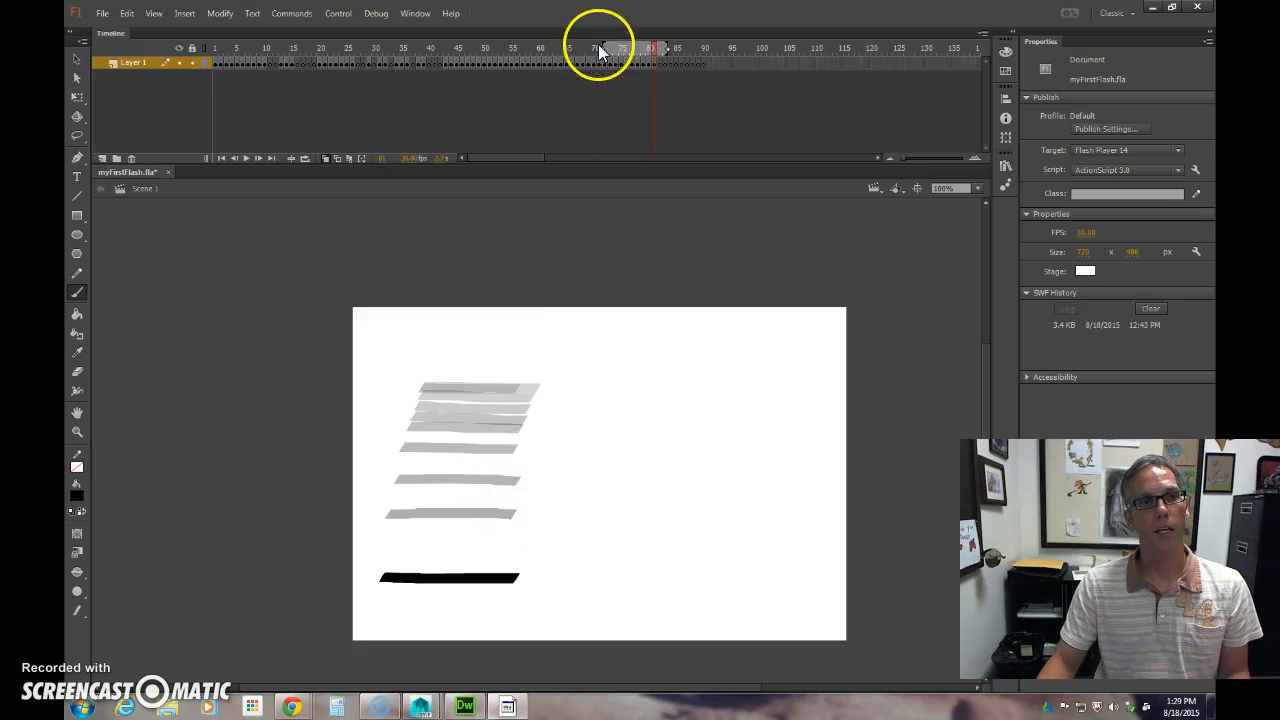
drag(647, 50, 649, 50)
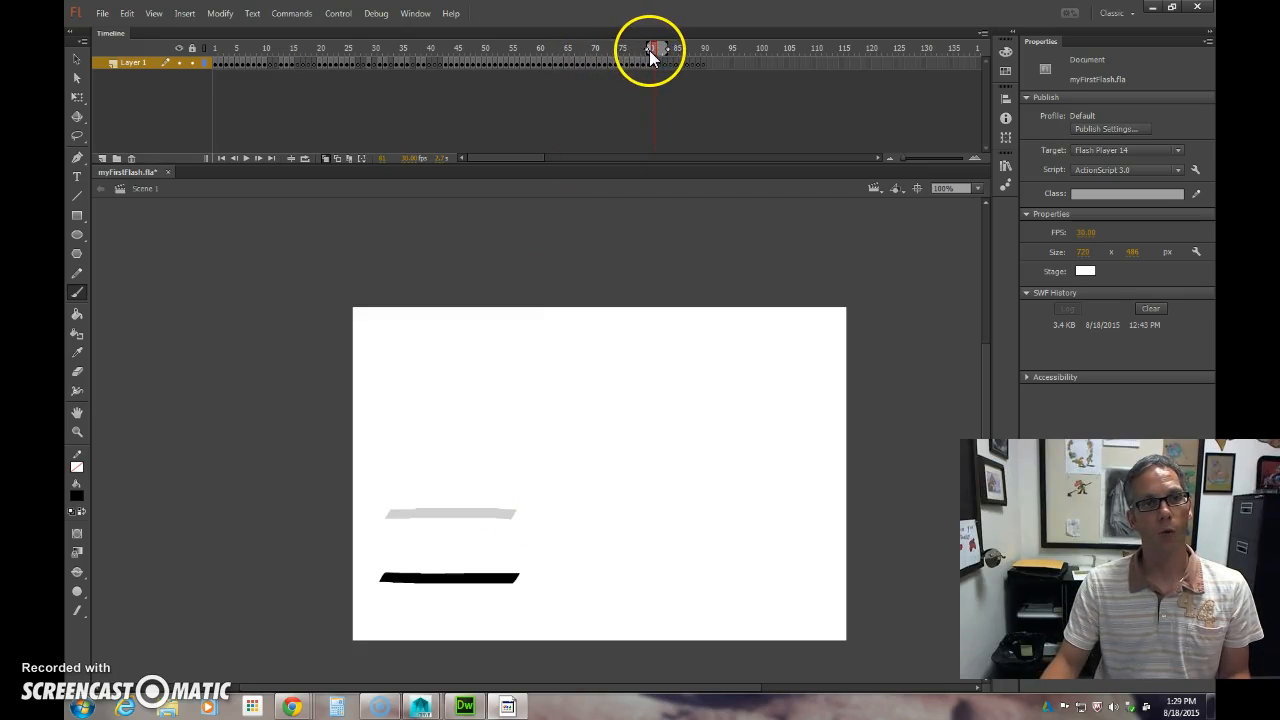
- Paint the black bar in frames 82 to 84, starting over the previous position and lowering it slightly frame by frame
click(655, 58)
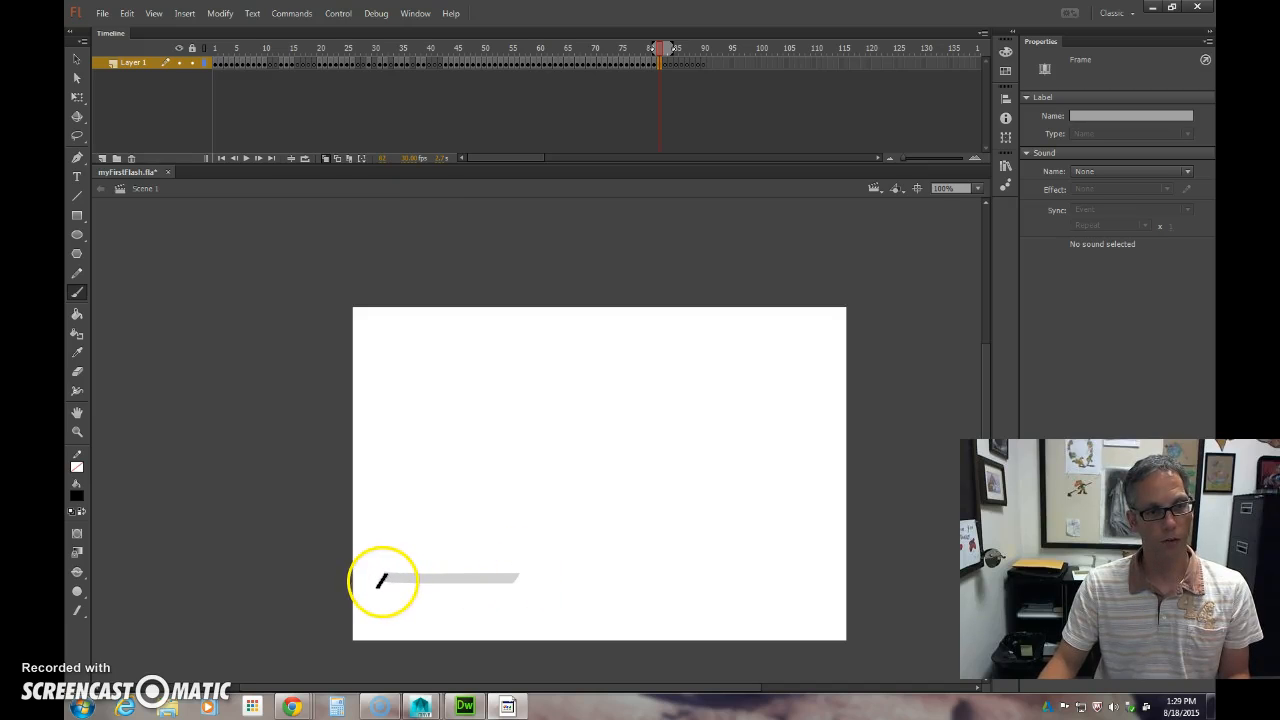
drag(381, 580, 513, 578)
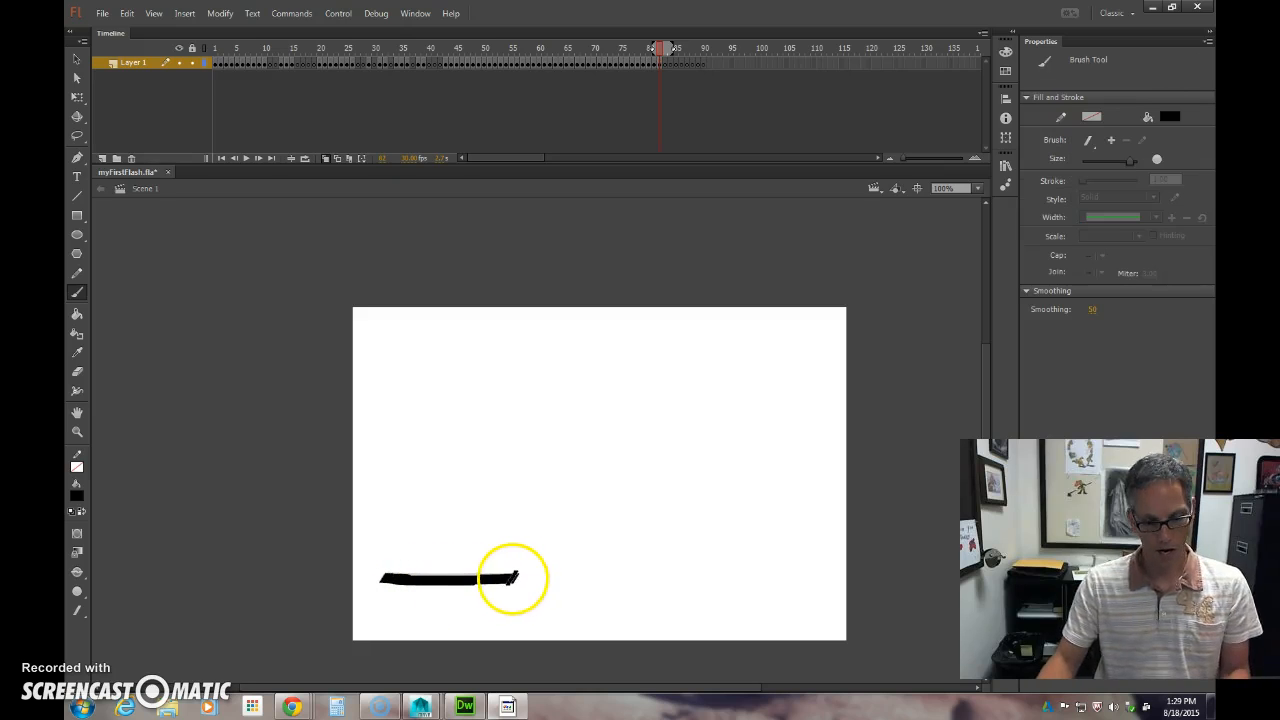
key(period)
mouse_move(381, 582)
mouse_down()
mouse_move(516, 583)
mouse_move(384, 591)
mouse_move(514, 592)
mouse_up()
key(period)
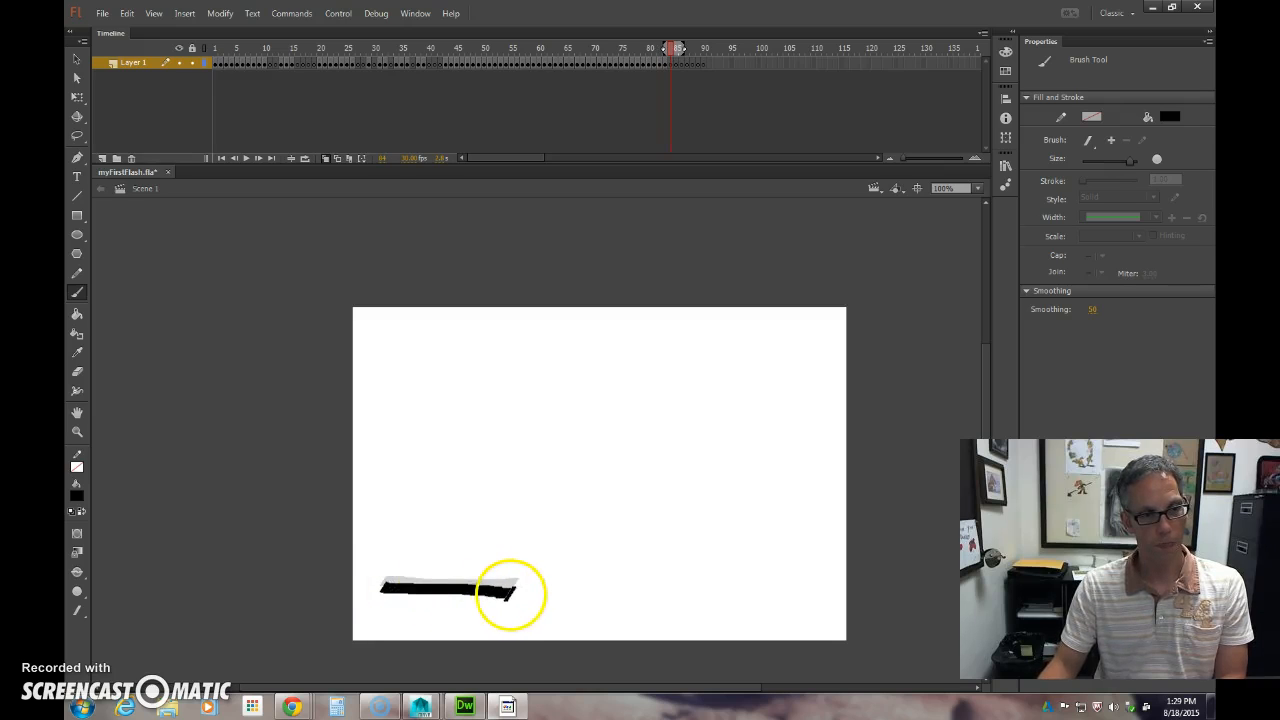
- Paint the bar in frames 85 to 88, each slightly below the previous onion-skinned one
key(period)
drag(403, 597, 500, 594)
key(period)
drag(414, 602, 494, 603)
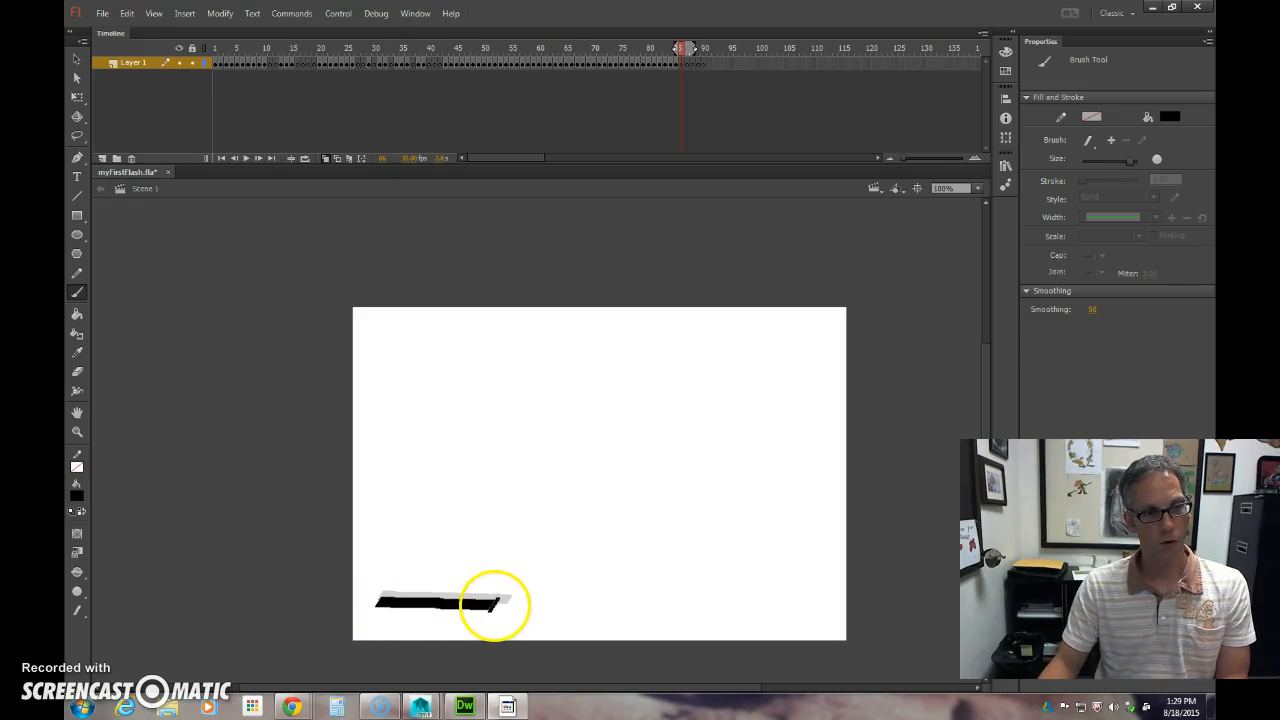
key(period)
drag(380, 608, 503, 609)
key(period)
drag(371, 611, 506, 613)
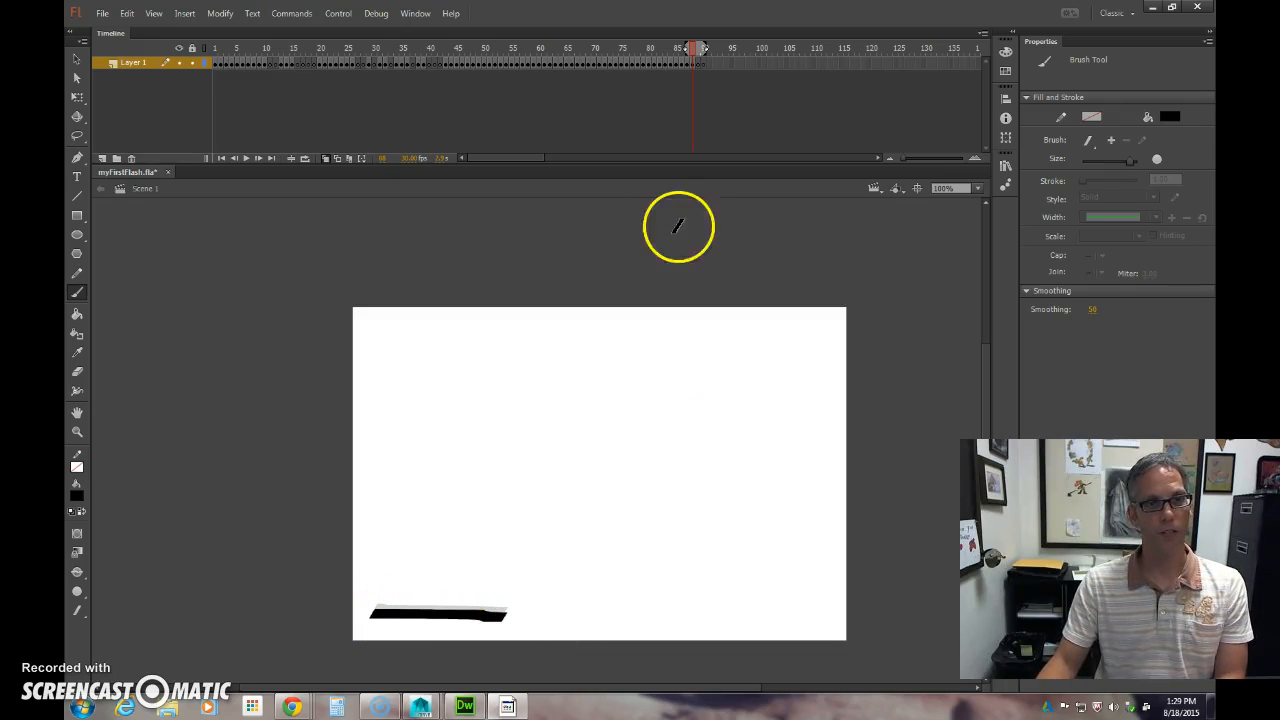
- Paint the bar at its resting position near the stage's bottom edge in frames 89 and 90
key(period)
drag(374, 611, 506, 613)
key(period)
drag(380, 611, 505, 614)
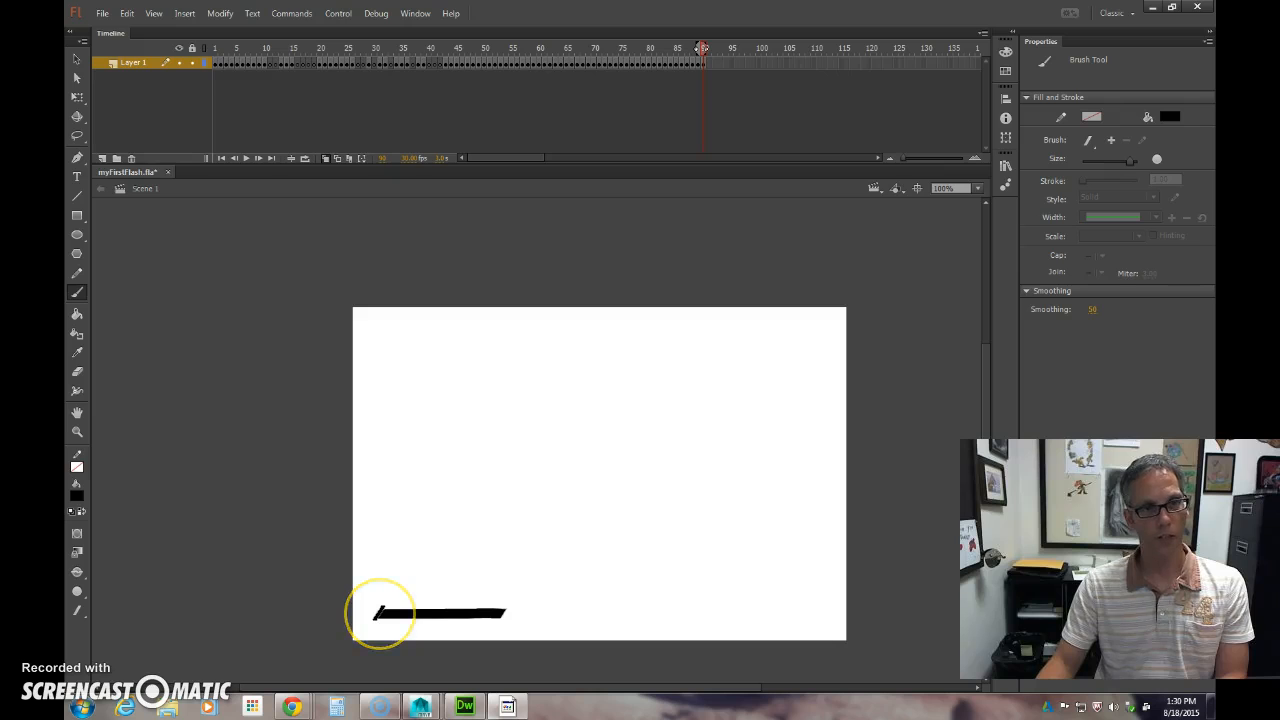
- Play the animation from frame 43 to the end and replay it from the start to review the bar's motion
click(701, 47)
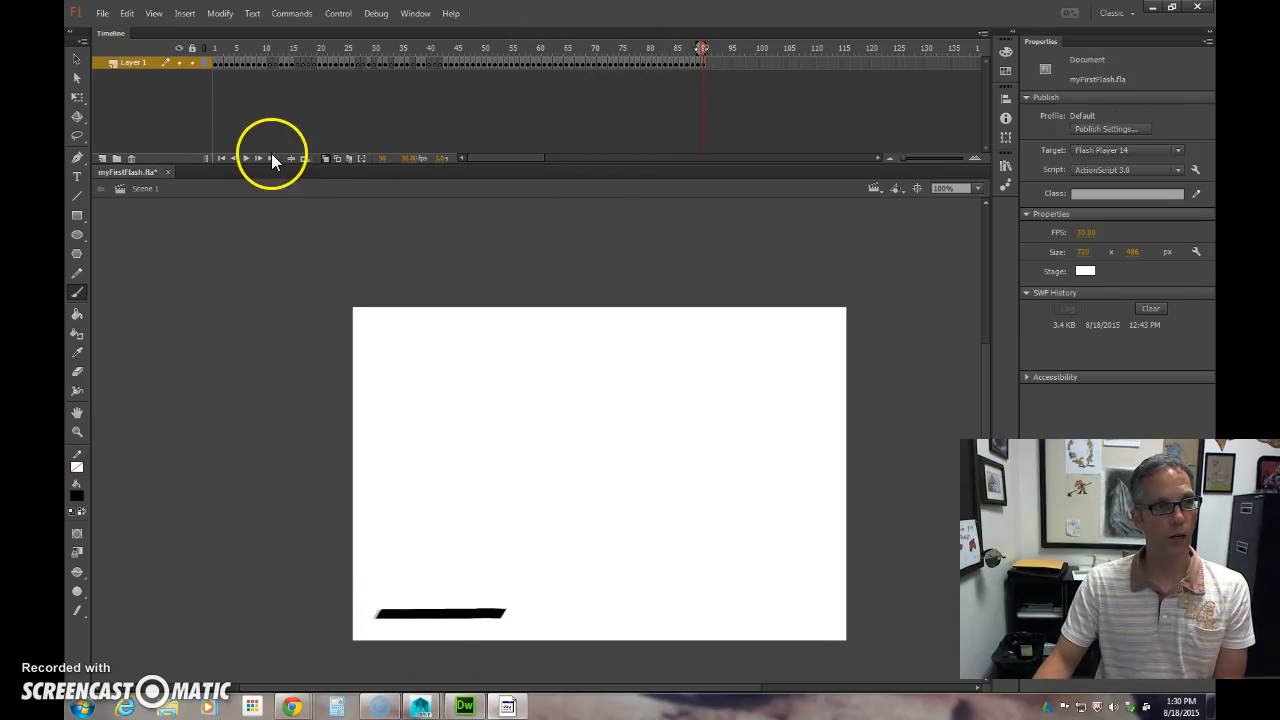
click(448, 66)
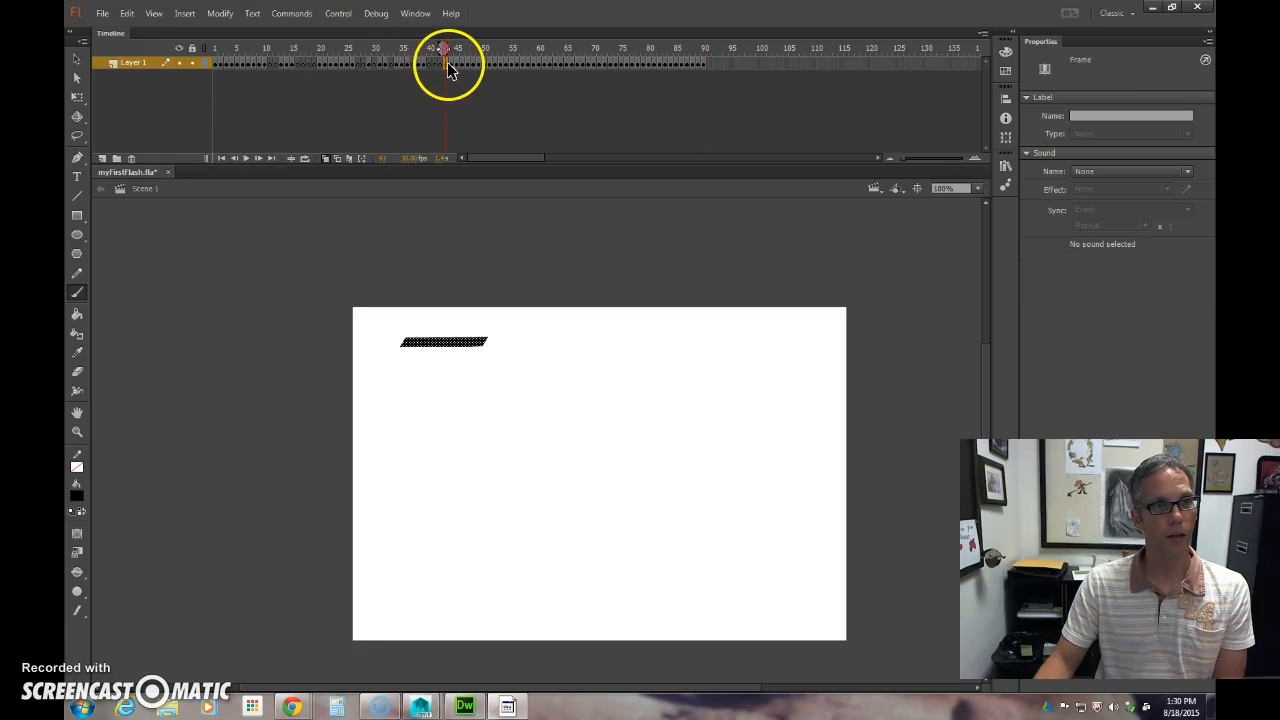
click(246, 160)
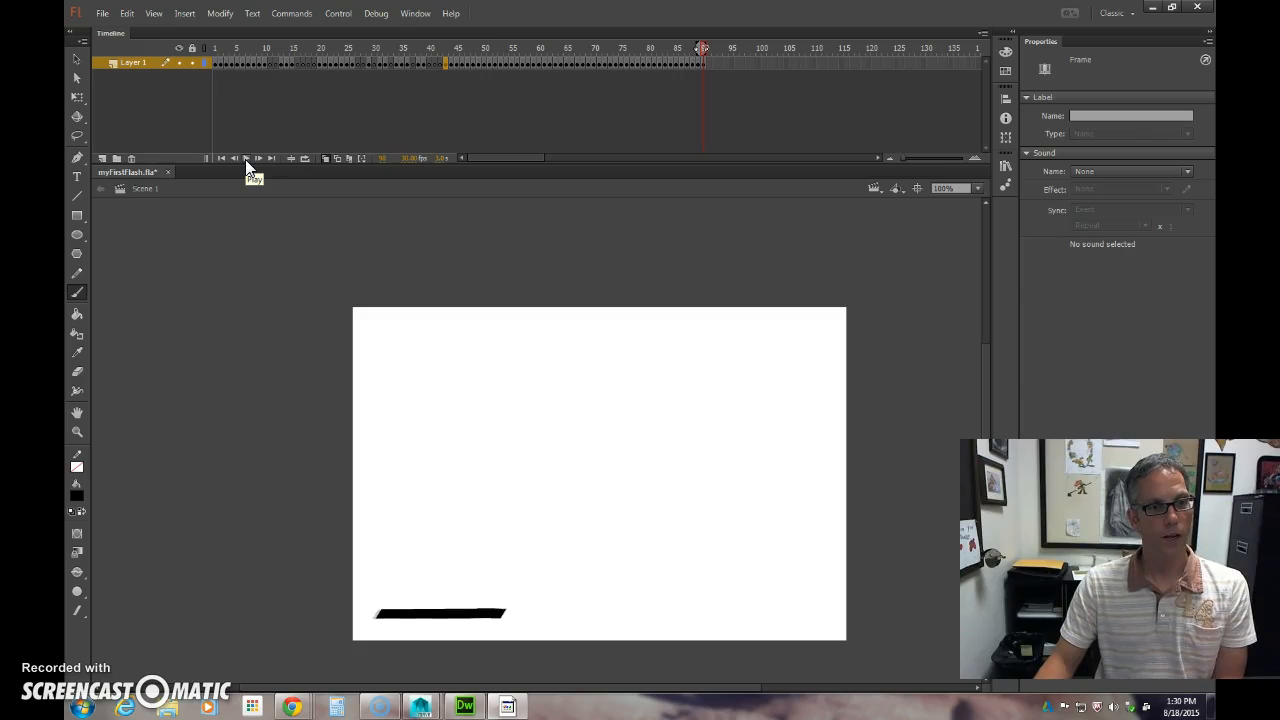
click(246, 160)
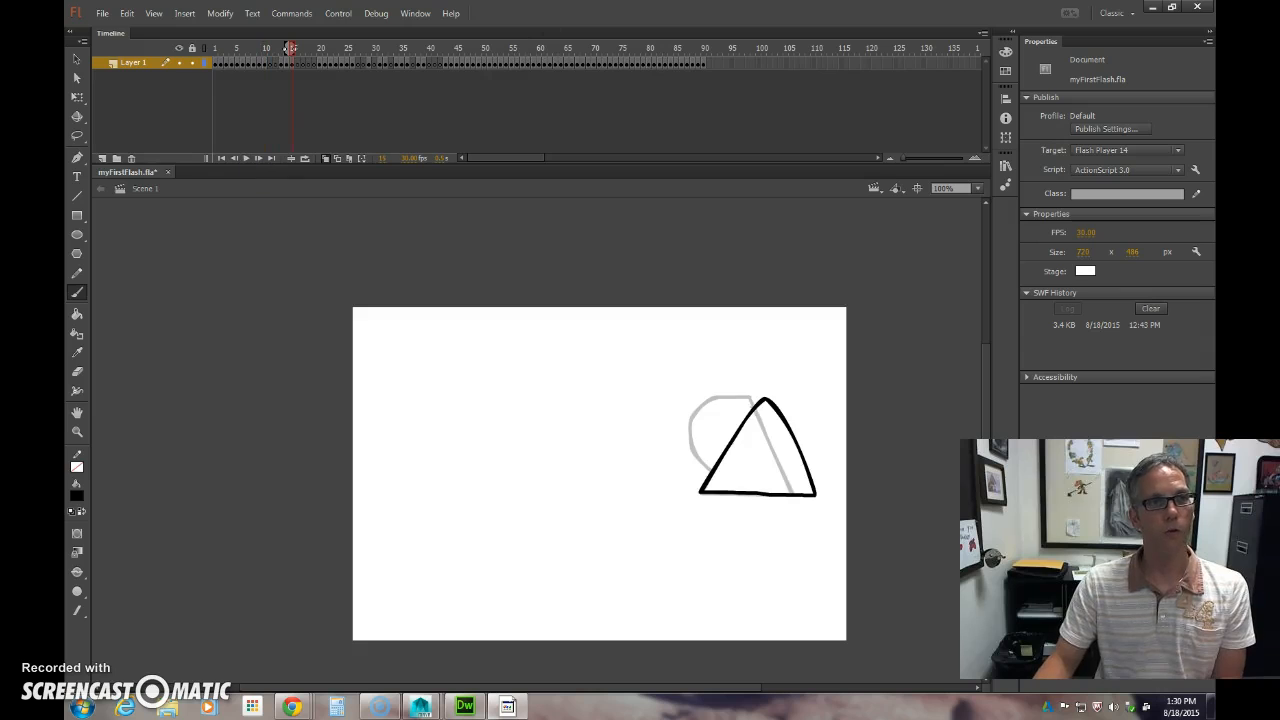
- Convert frames 91 to 121 of Layer 1 to blank keyframes
click(712, 68)
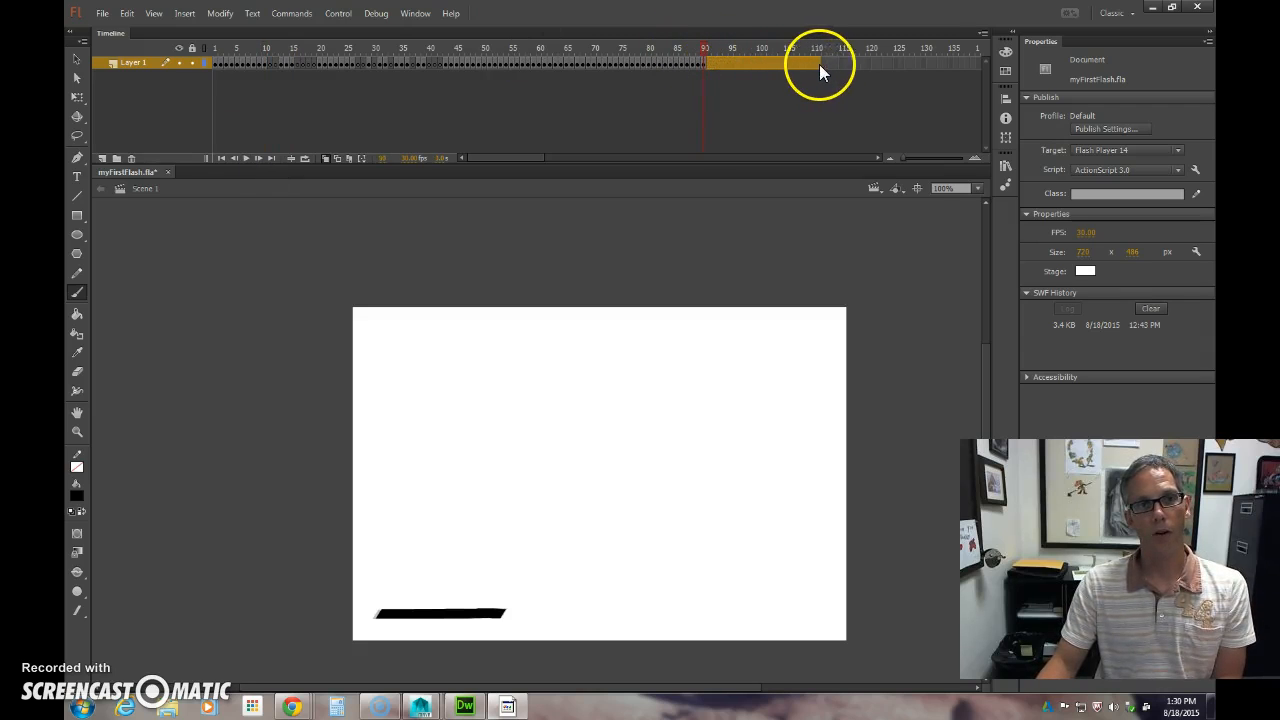
drag(868, 69, 875, 67)
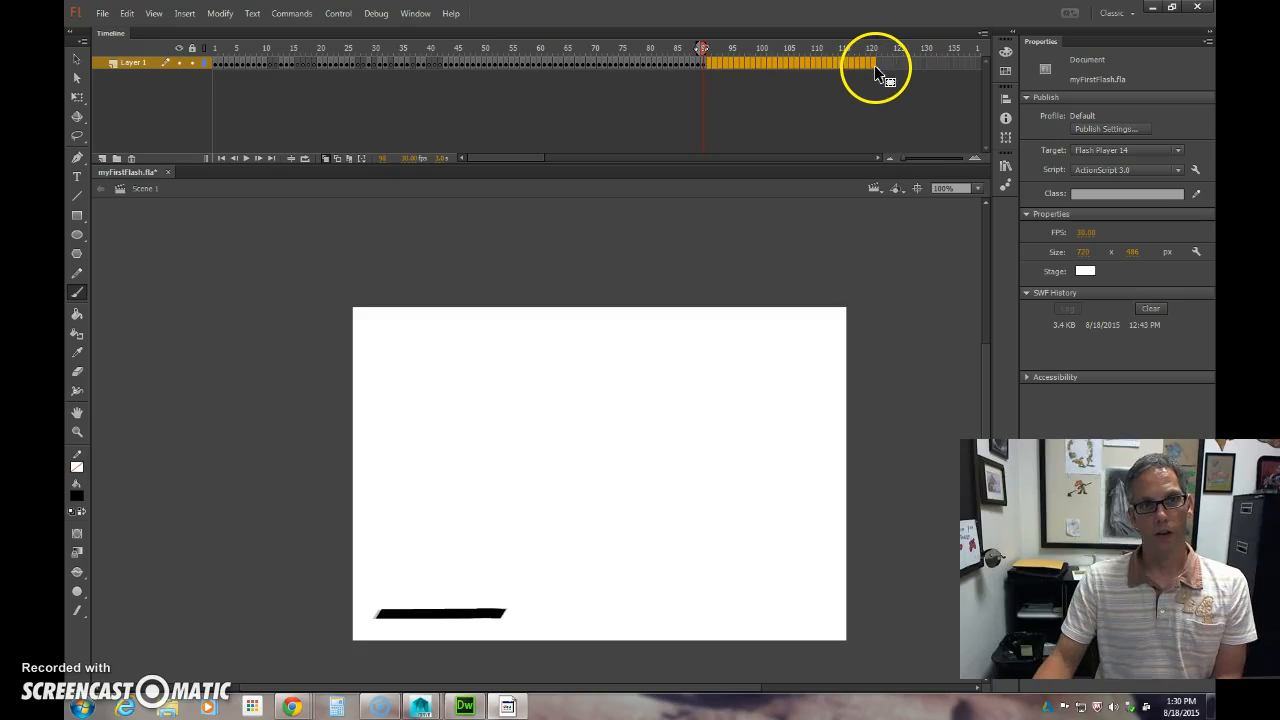
right_click(875, 65)
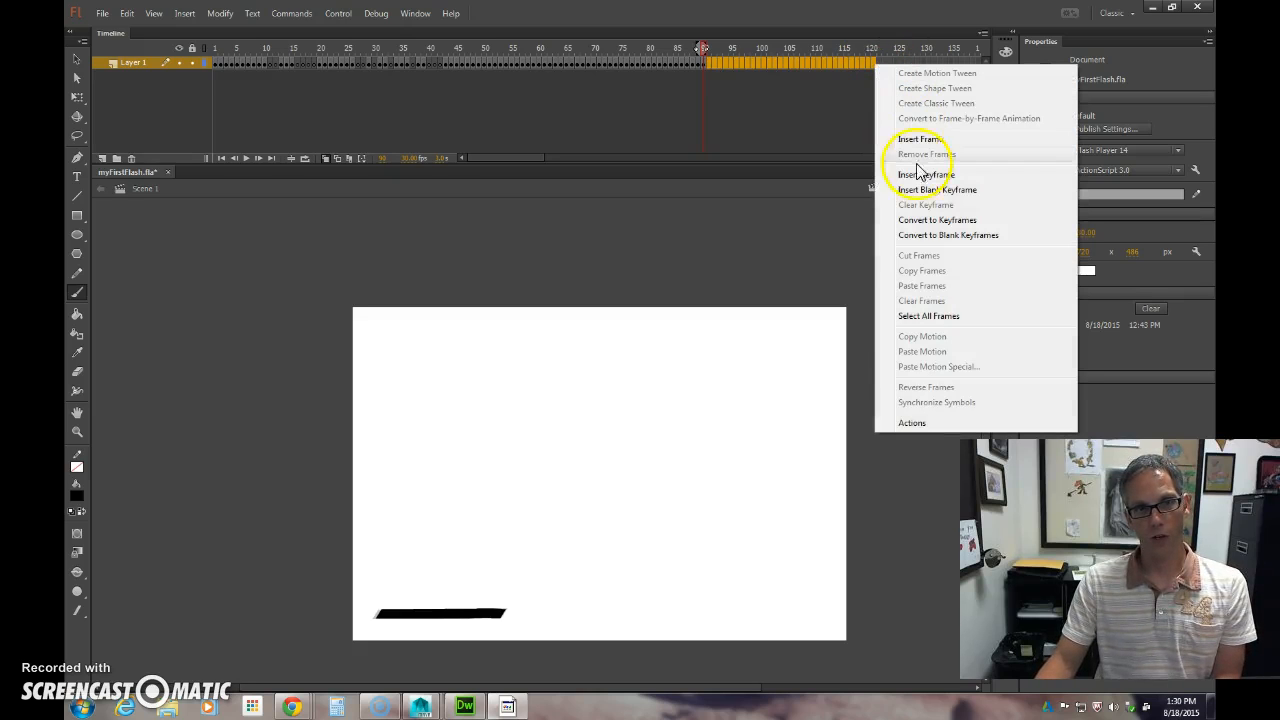
click(965, 235)
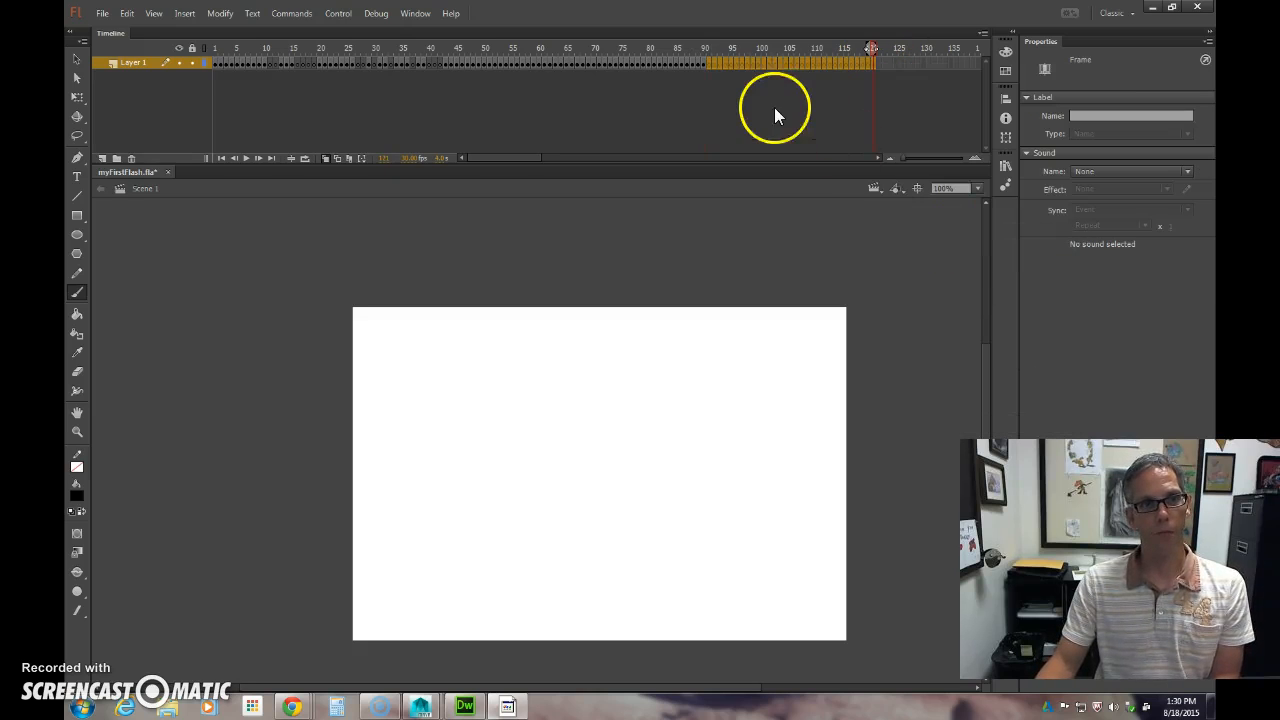
- Copy the bar from frame 90 and paste it in place into frames 91 to 94
click(702, 64)
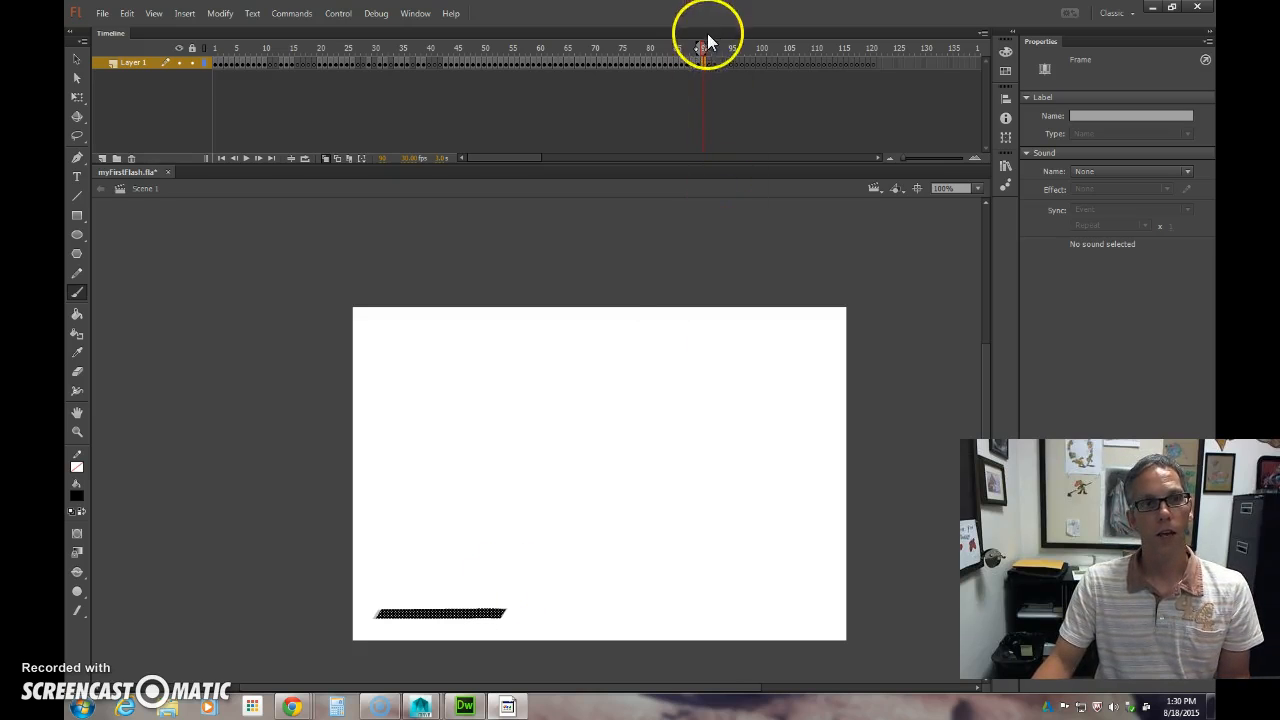
click(709, 66)
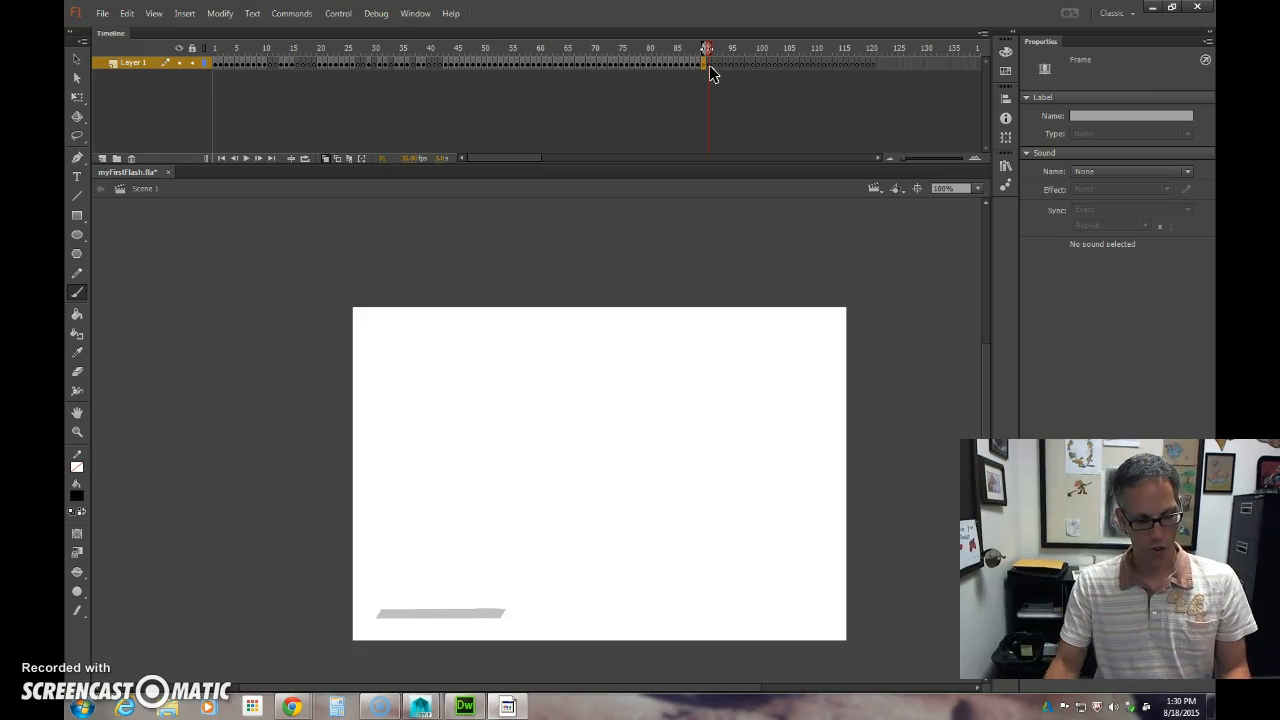
key(ctrl+shift+v)
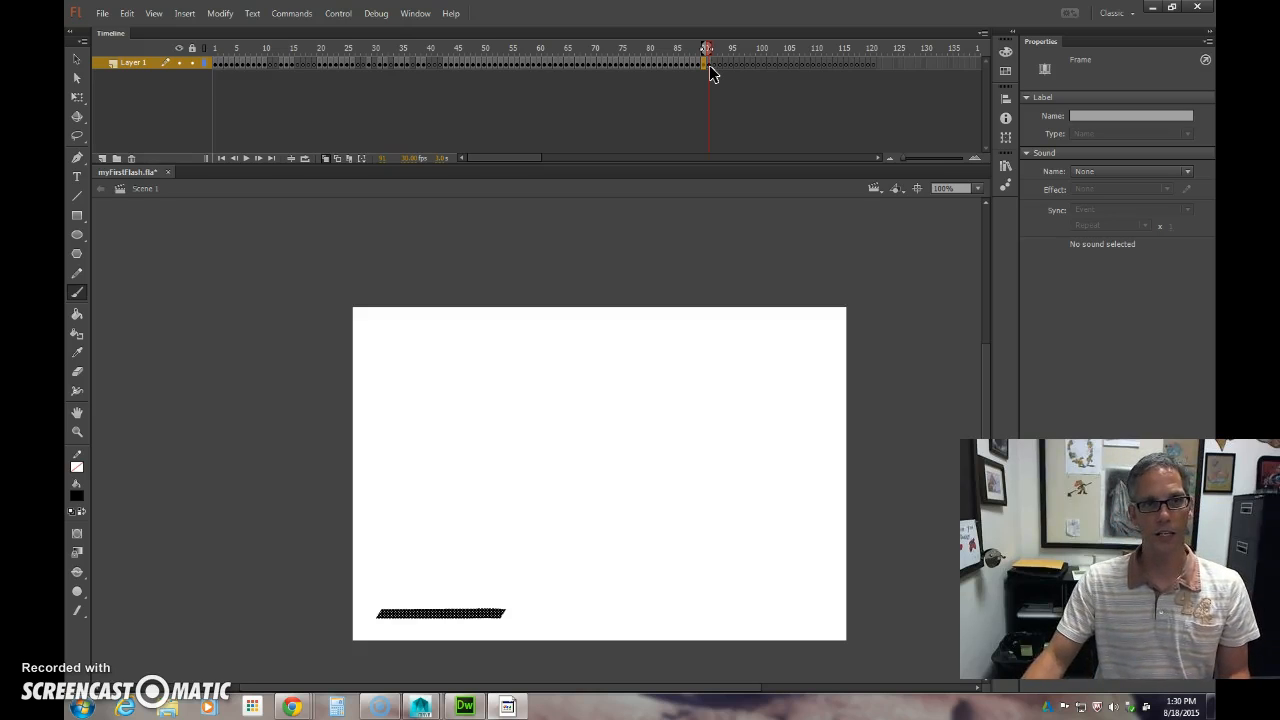
click(714, 65)
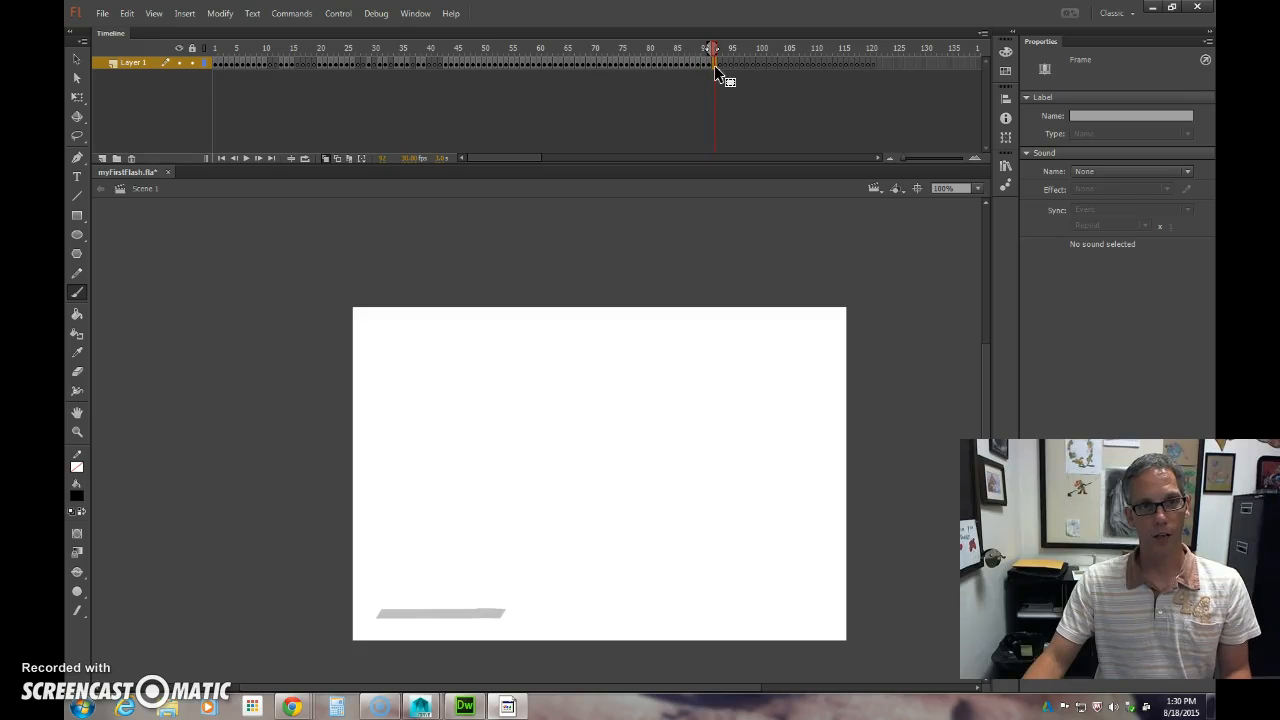
key(ctrl+shift+v)
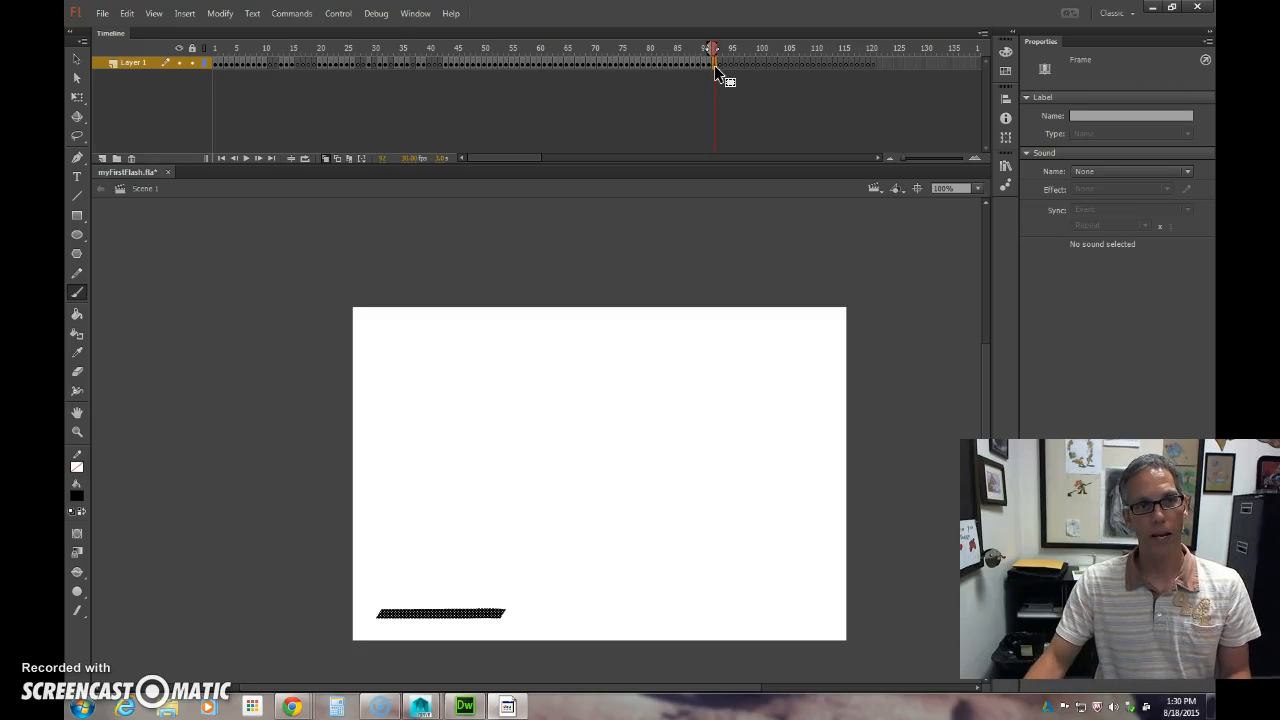
click(721, 66)
key(ctrl+shift+v)
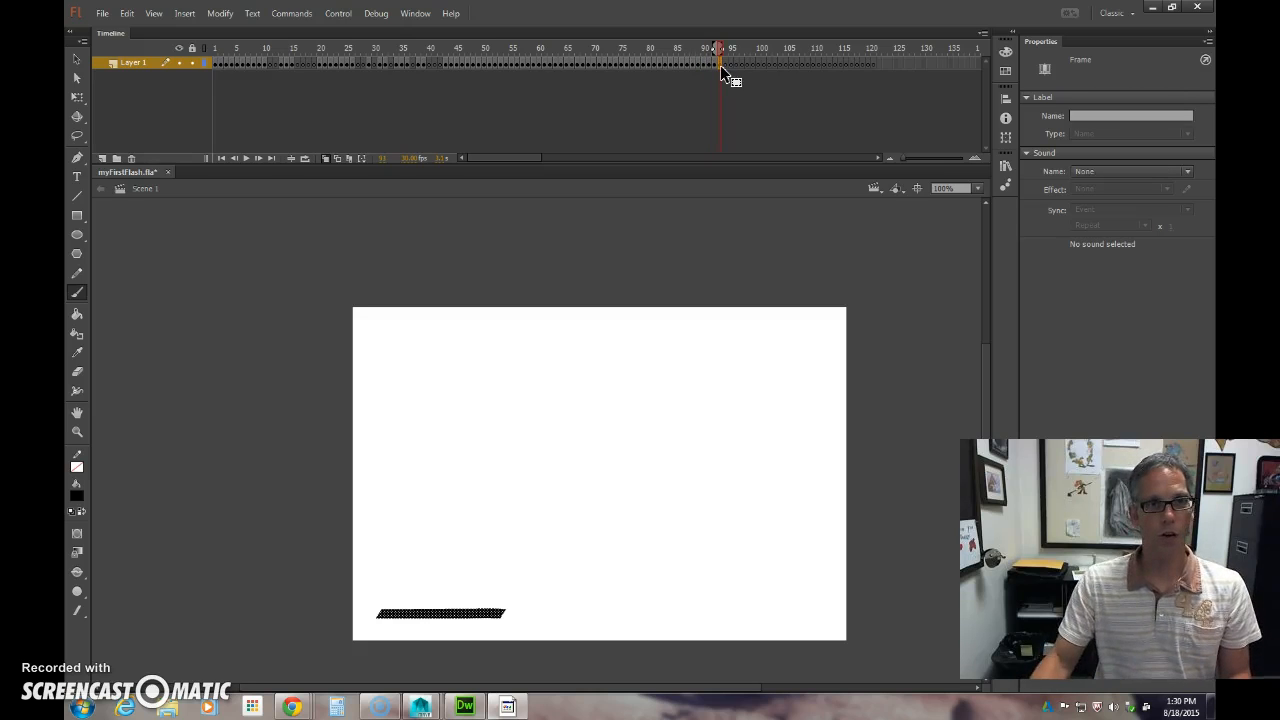
click(726, 65)
key(ctrl+shift+v)
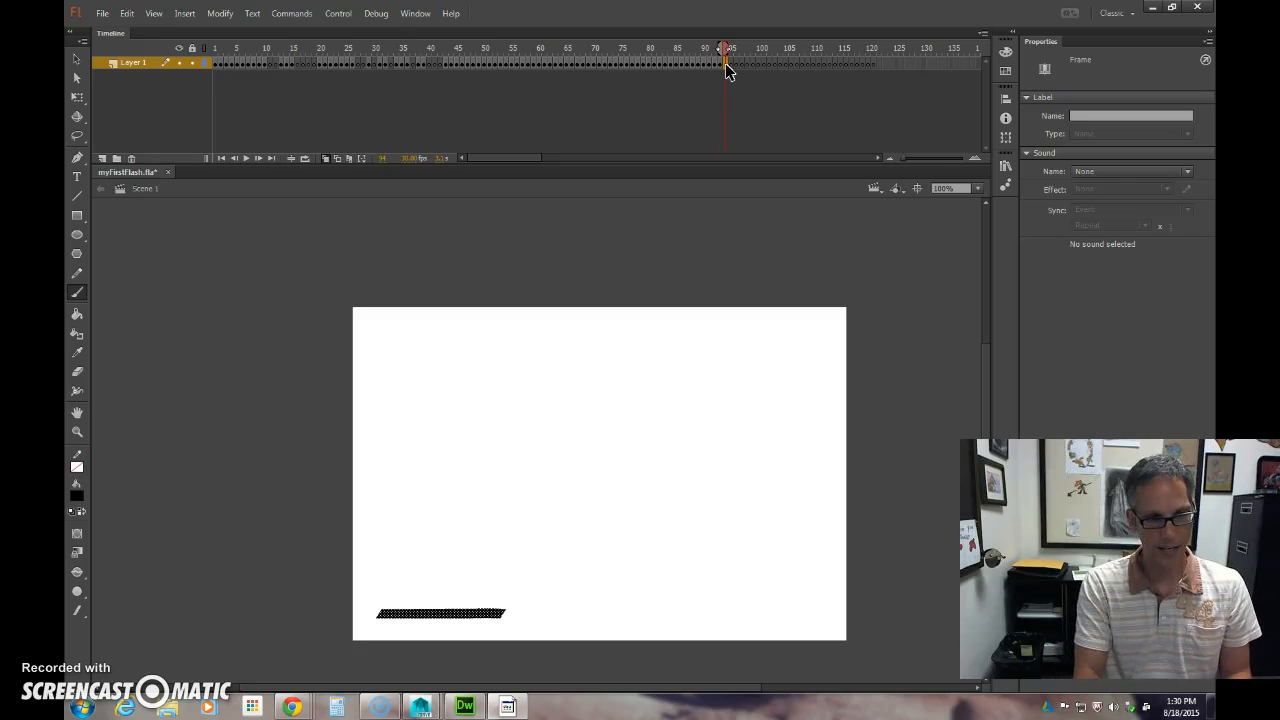
- Paste the copied bar in place into frames 95 to 98
click(731, 65)
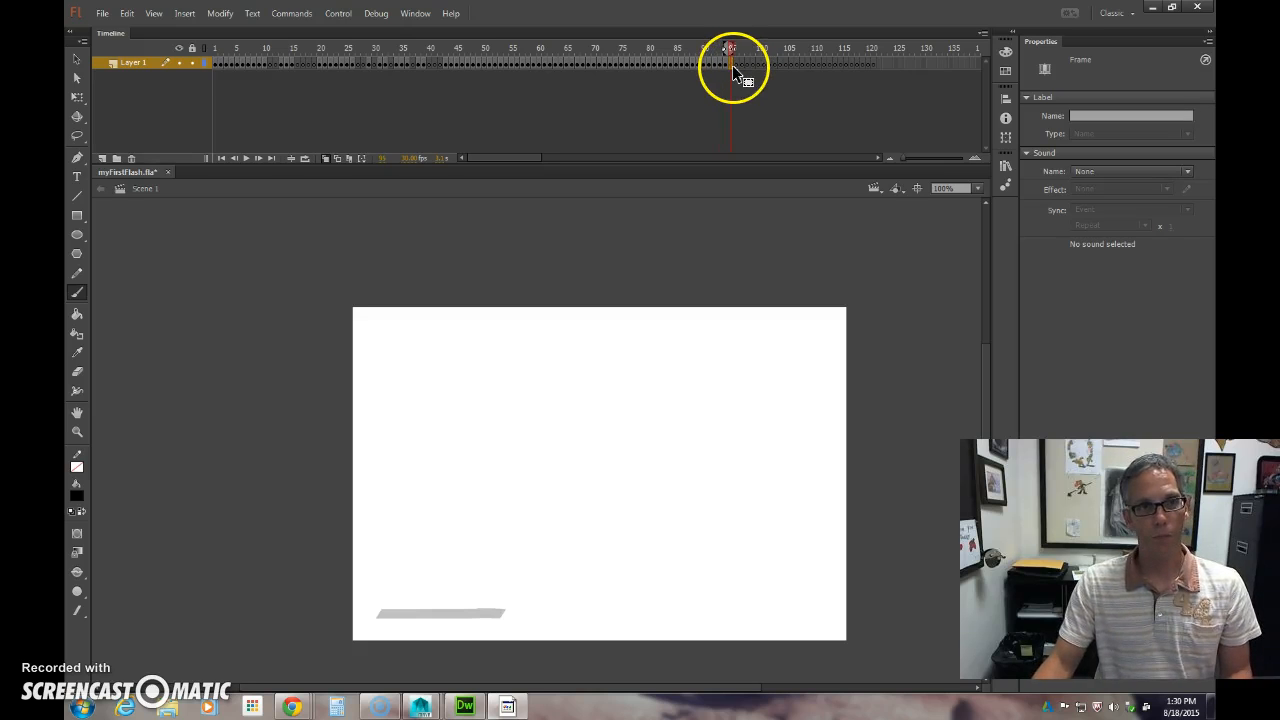
key(ctrl+shift+v)
click(736, 65)
key(ctrl+shift+v)
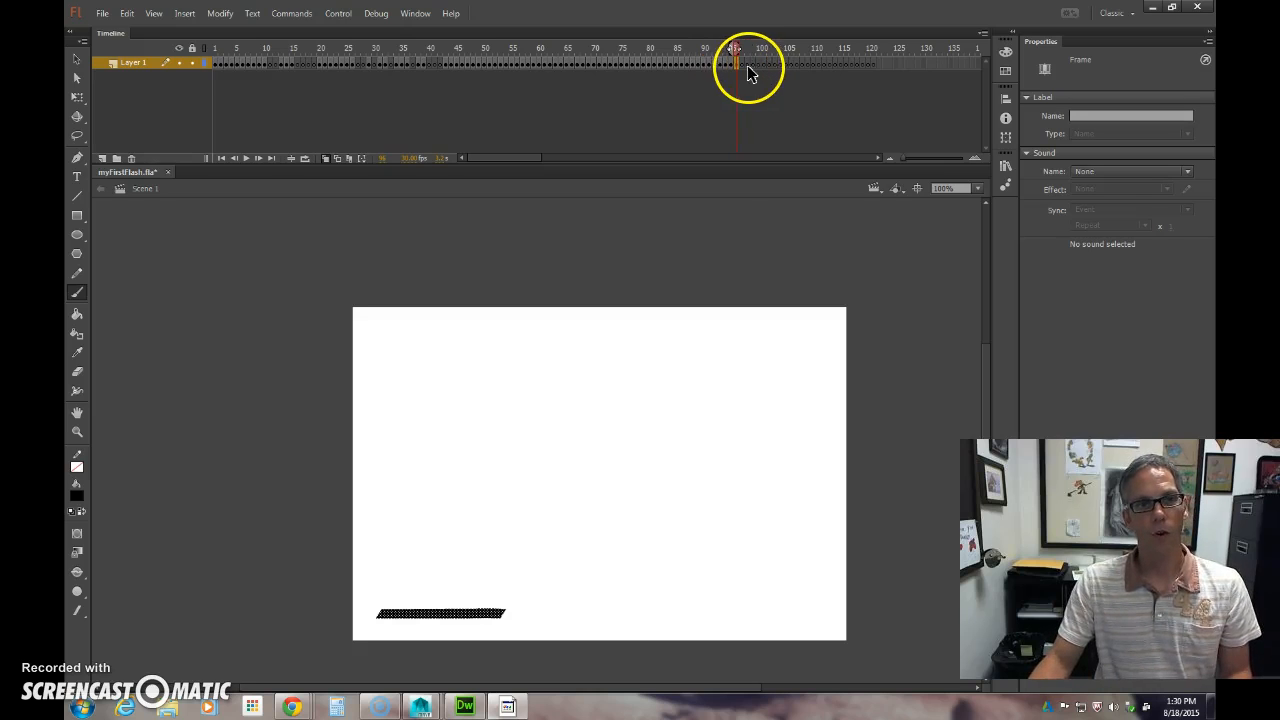
click(743, 65)
key(ctrl+shift+v)
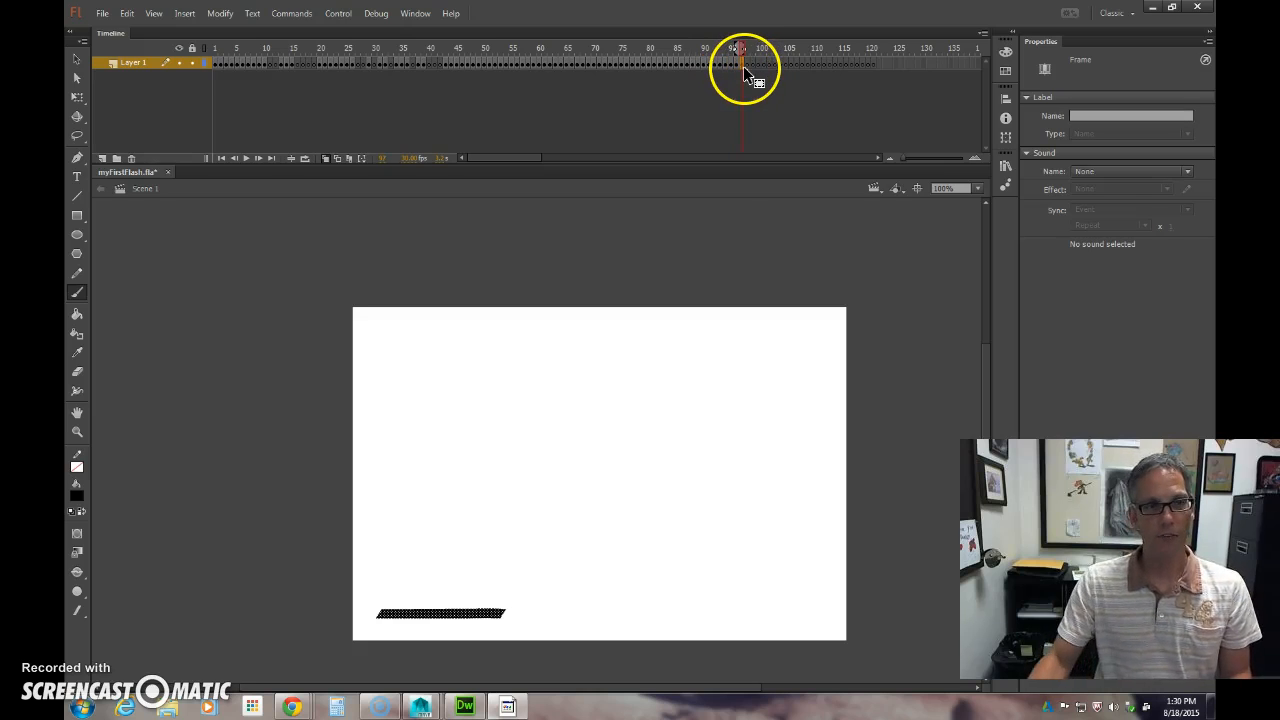
click(749, 66)
key(ctrl+shift+v)
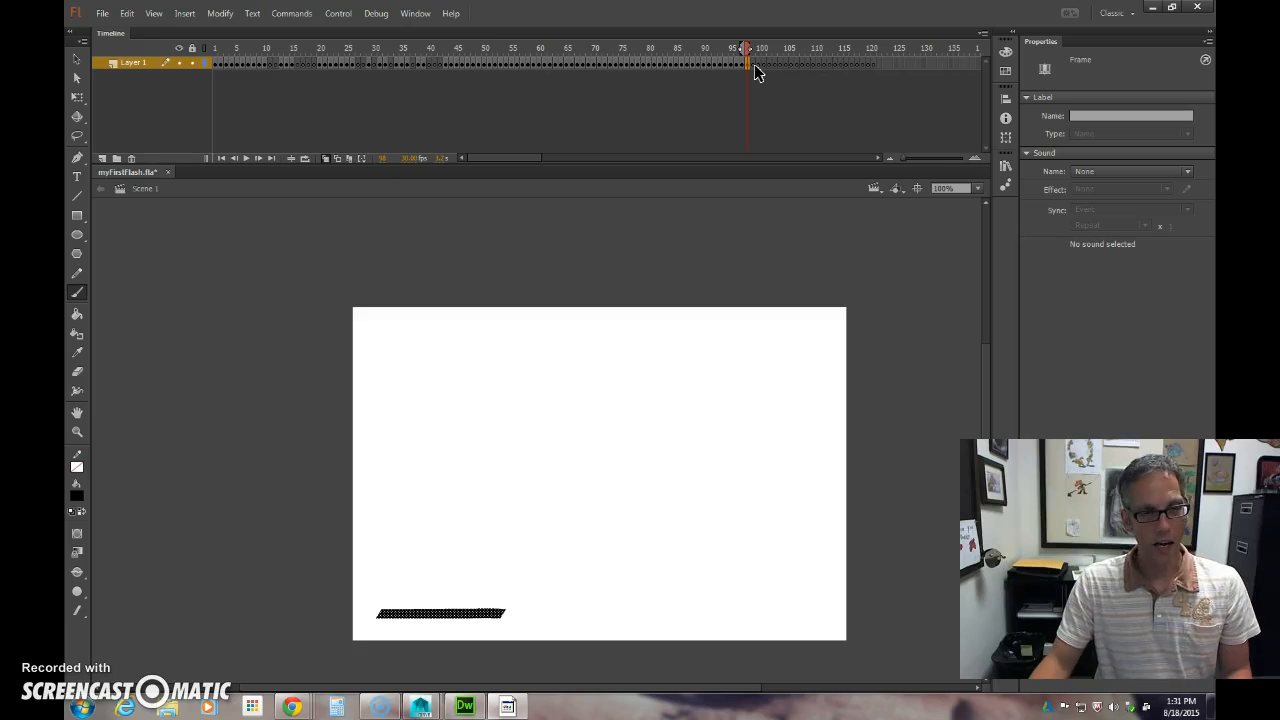
- Paste the copied bar in place into frames 99 to 102
click(754, 64)
key(ctrl+shift+v)
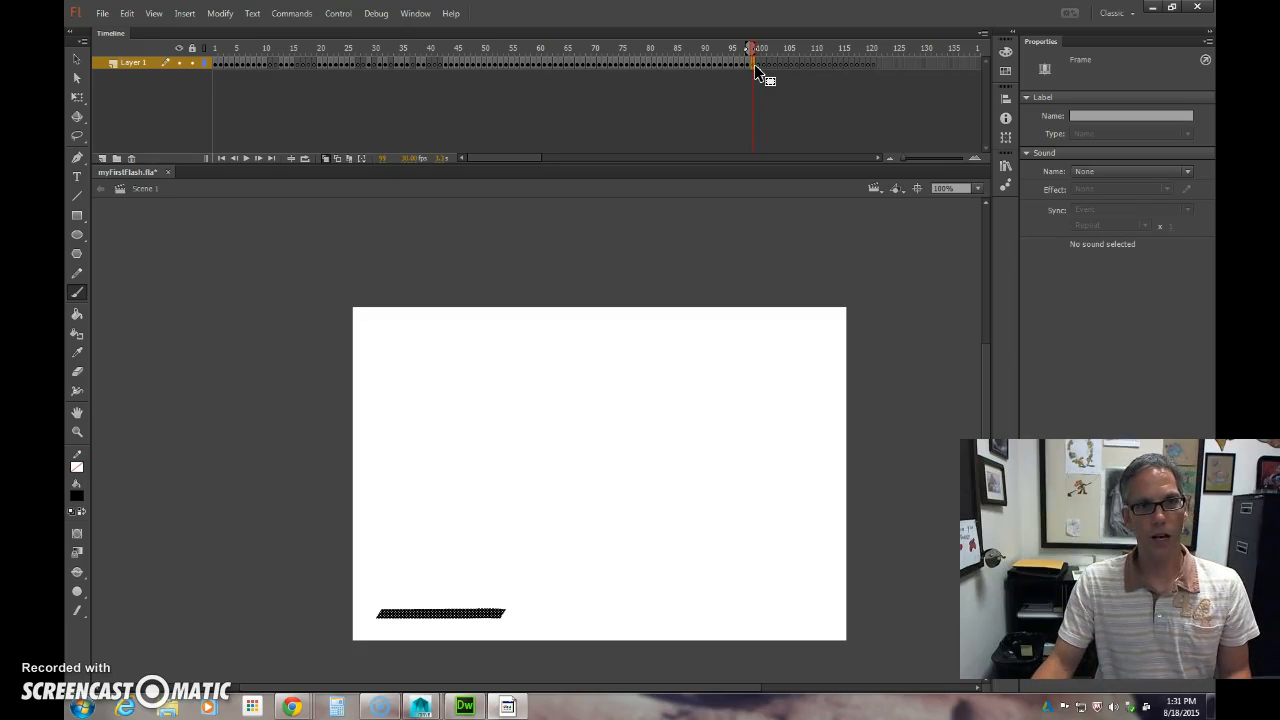
click(758, 64)
key(ctrl+shift+v)
click(765, 66)
key(ctrl+shift+v)
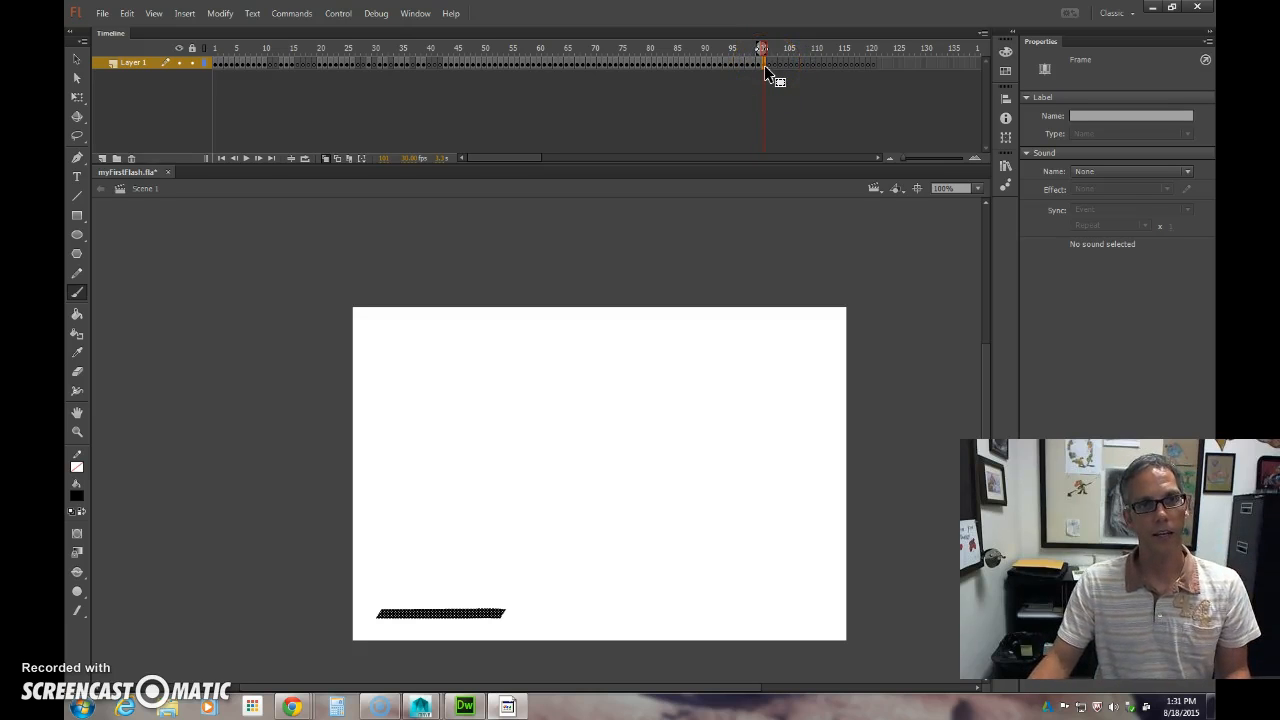
click(770, 66)
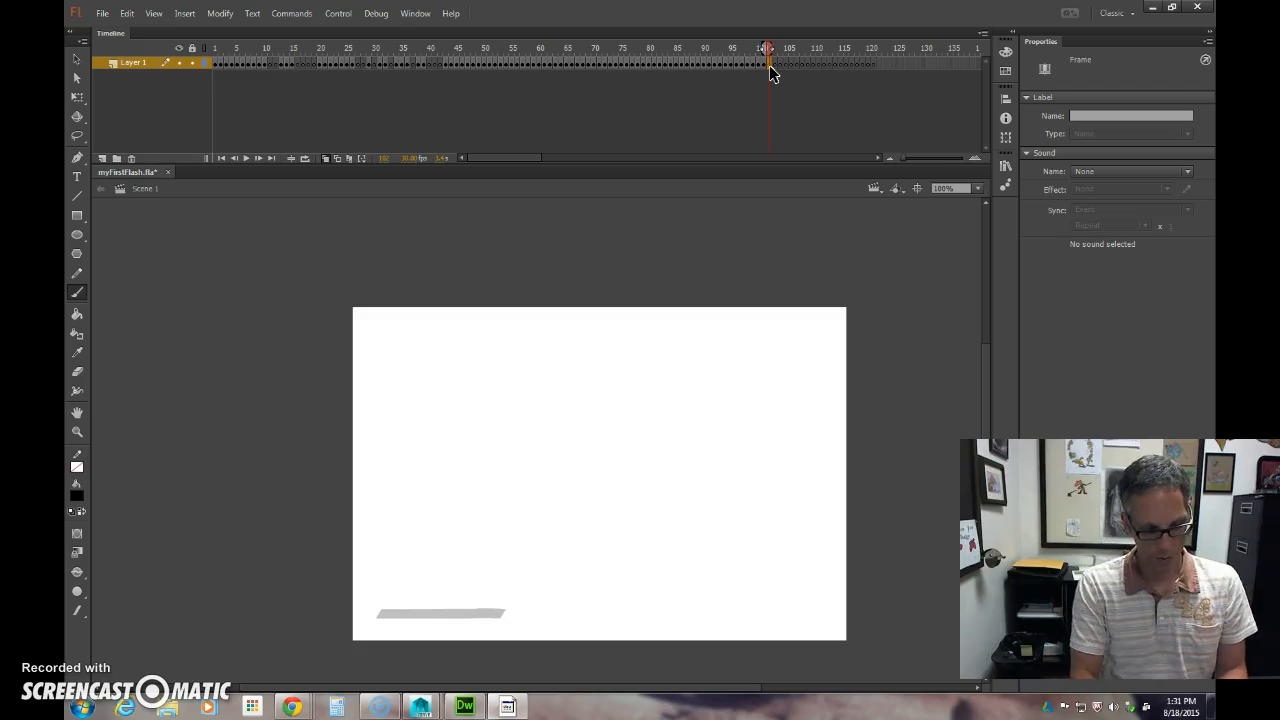
key(ctrl+shift+v)
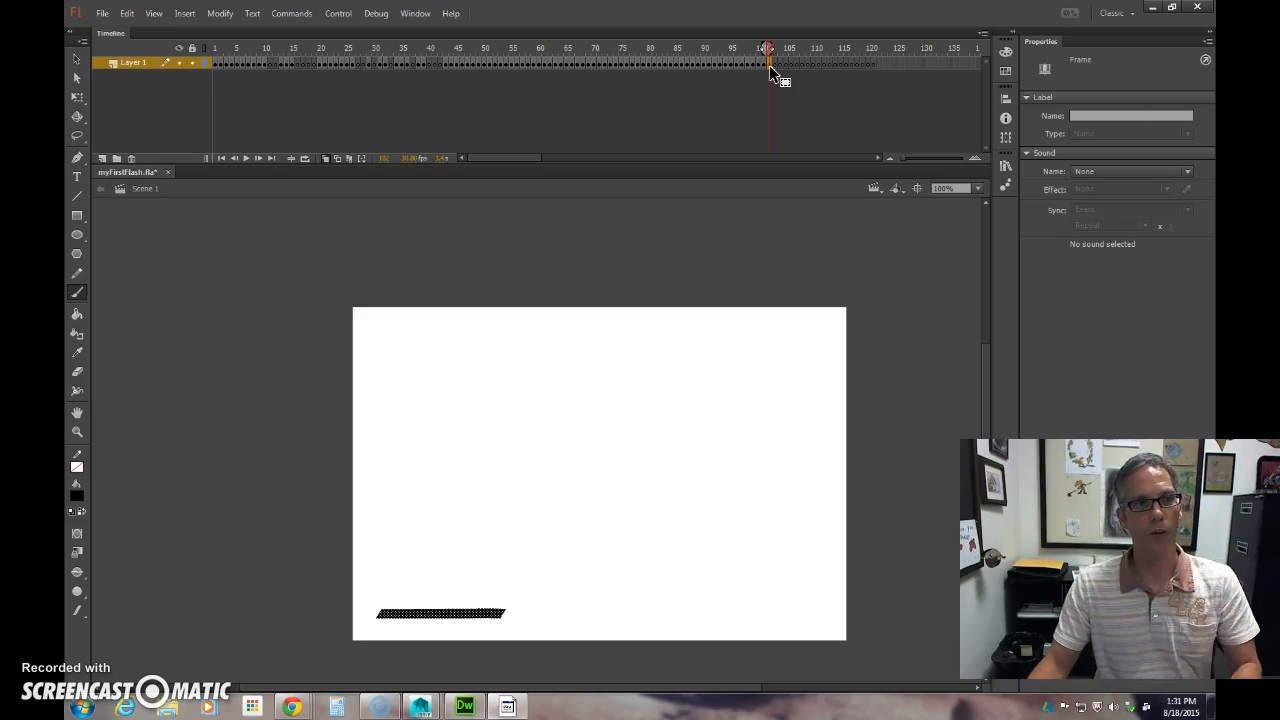
- Turn off onion skinning and play the bar animation from frame 41
click(446, 62)
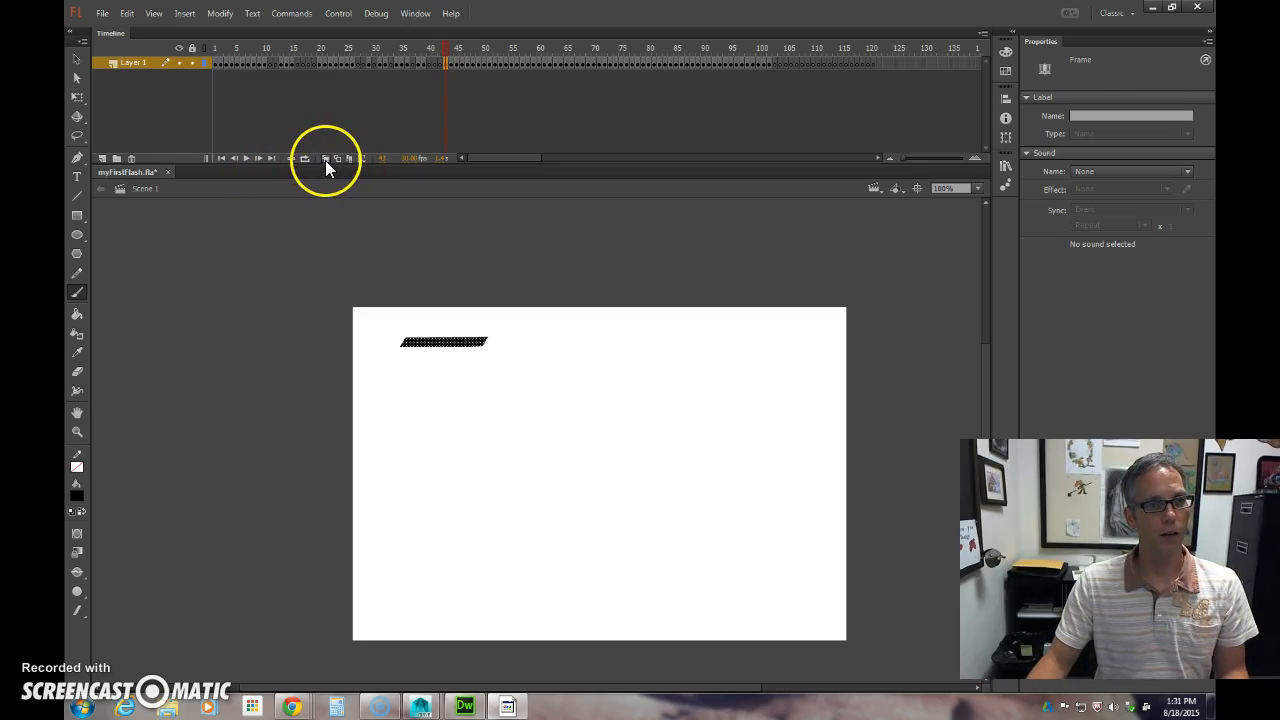
mouse_move(445, 49)
mouse_down()
mouse_move(714, 70)
mouse_move(433, 66)
mouse_up()
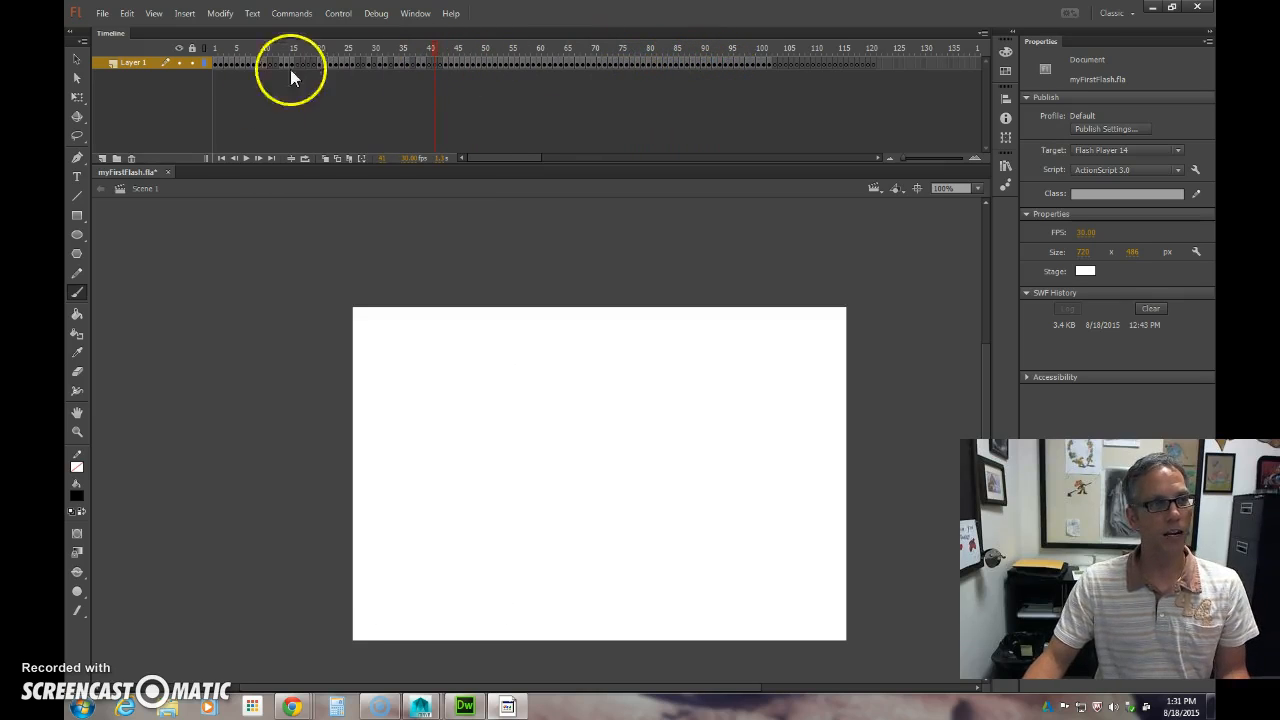
click(248, 157)
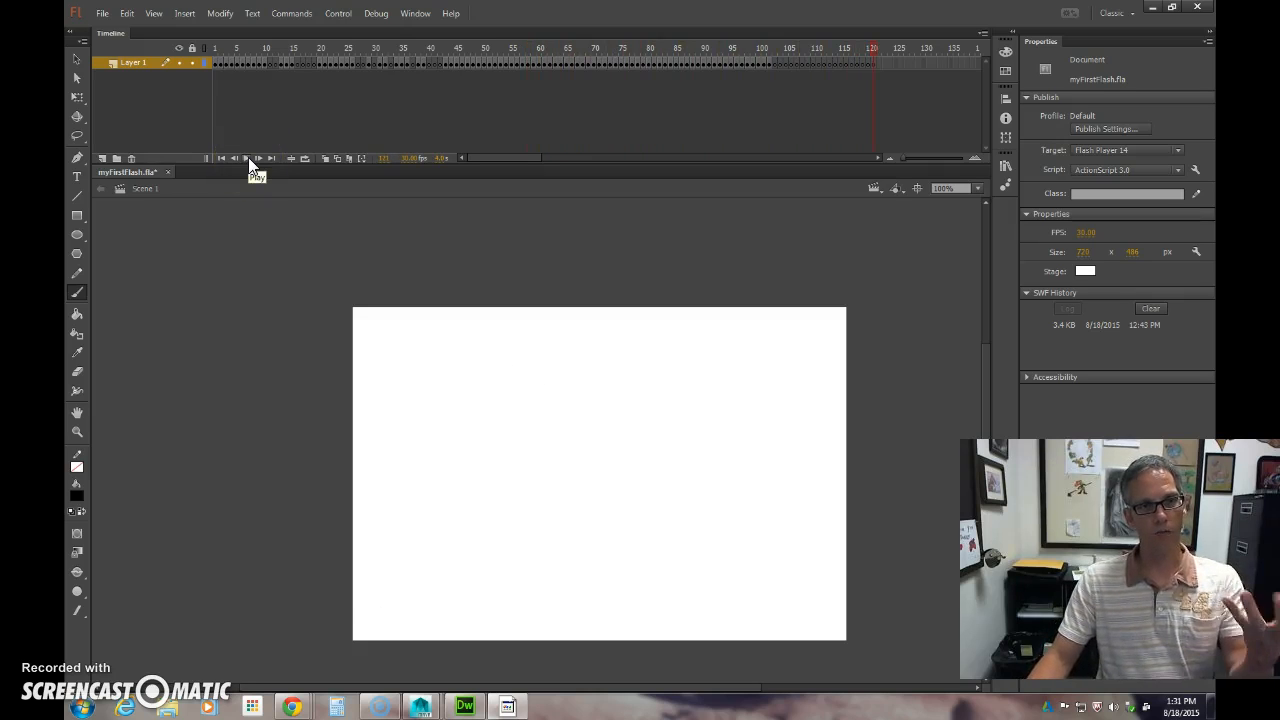
- Review the timeline around the resting bar and add a new layer above Layer 1
mouse_move(872, 45)
mouse_down()
mouse_move(669, 57)
mouse_move(694, 56)
mouse_up()
click(701, 57)
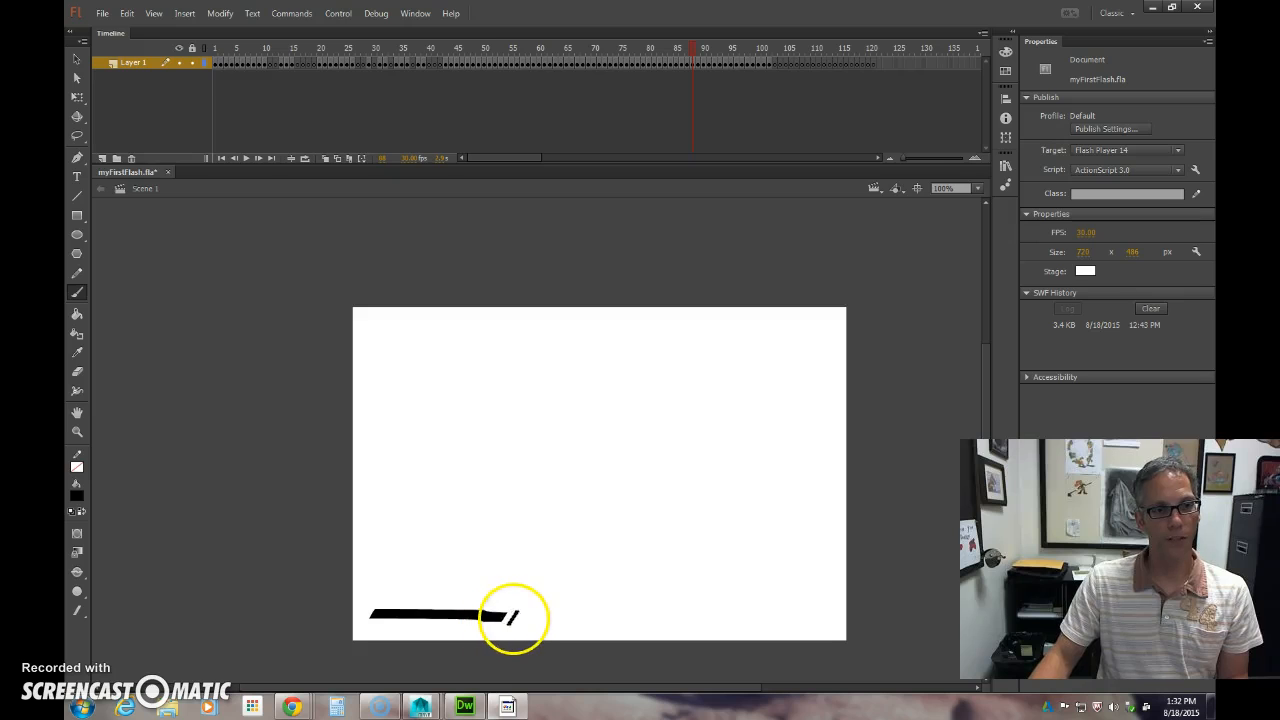
click(775, 64)
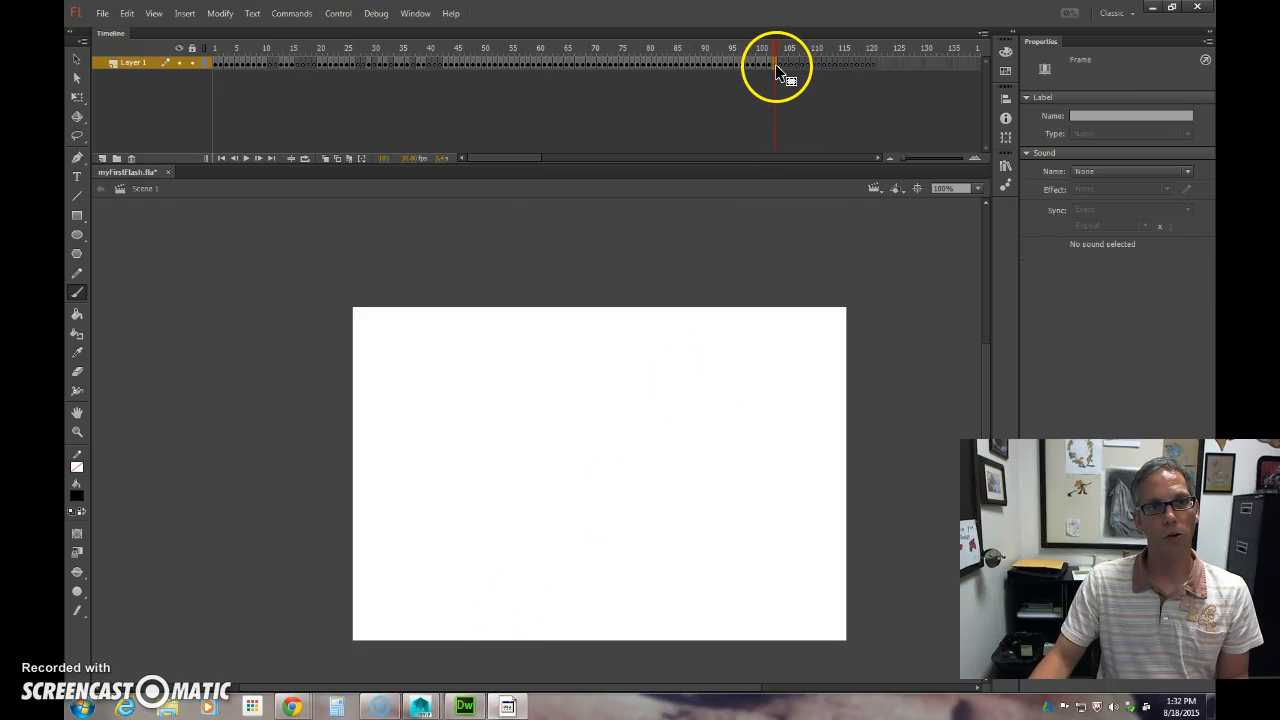
drag(774, 45, 124, 69)
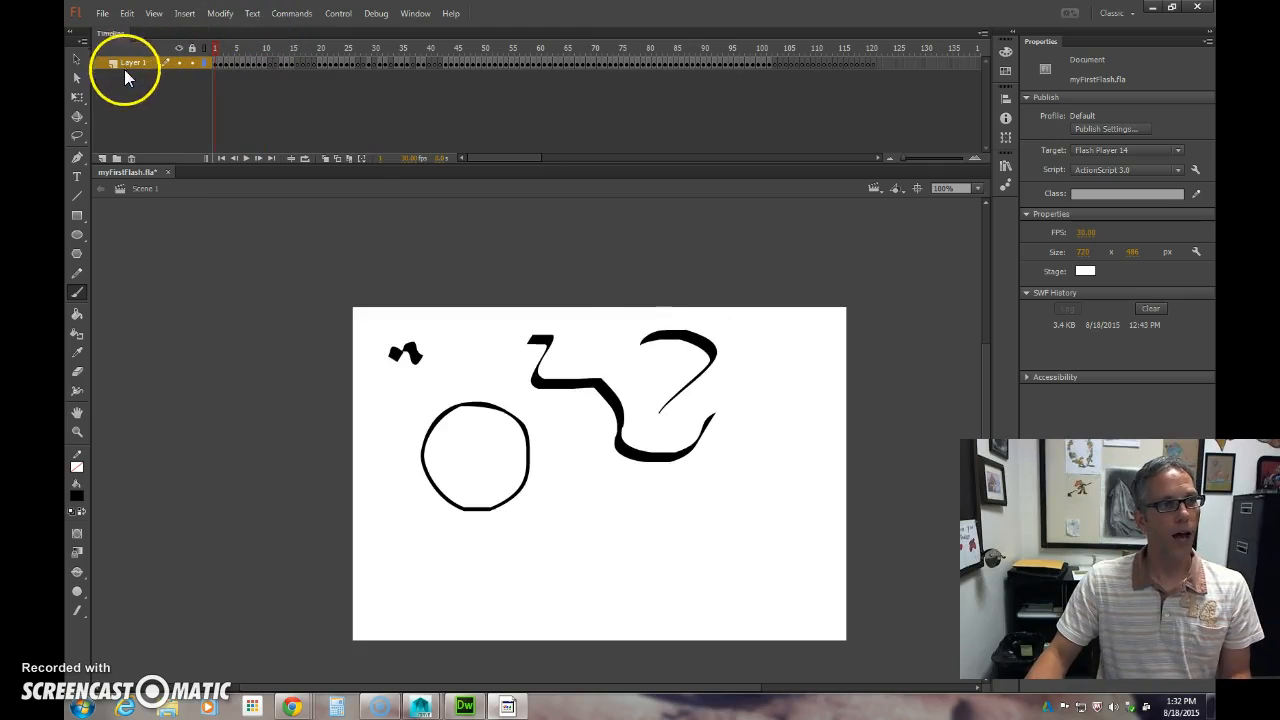
click(101, 158)
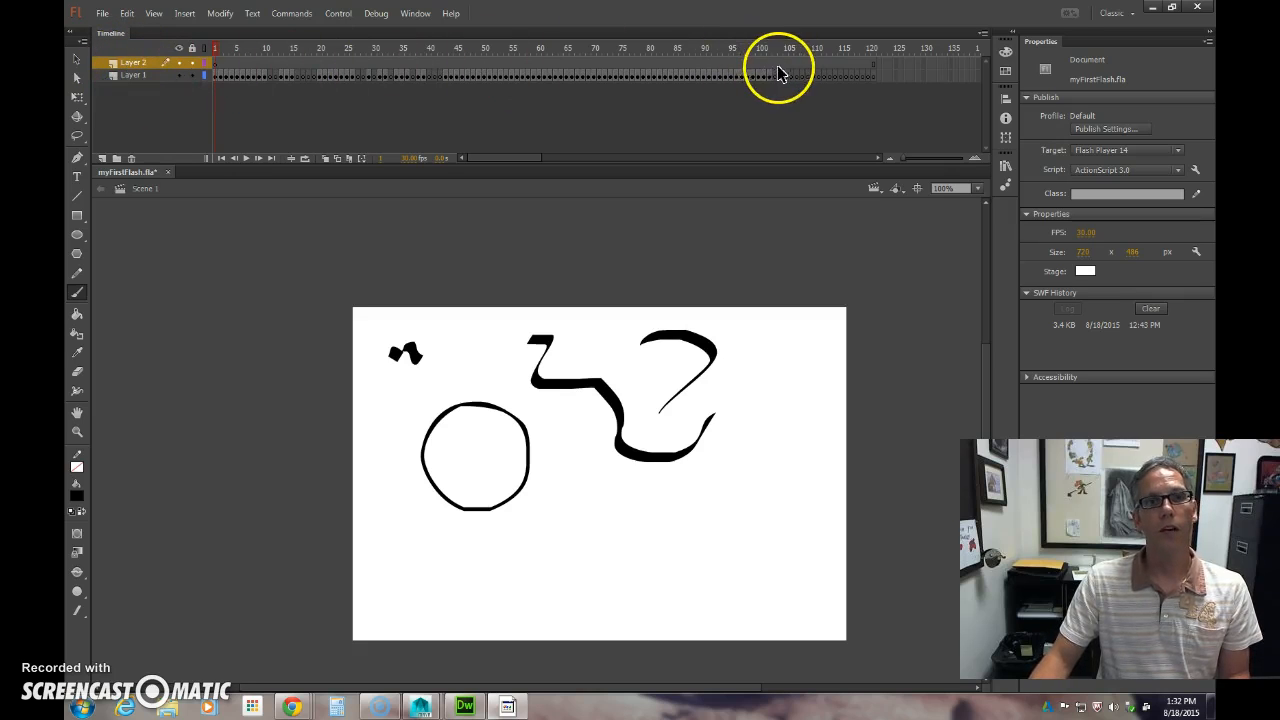
- Try to insert keyframes across frames 88 to 120 of Layer 2
mouse_move(670, 64)
mouse_down()
mouse_move(651, 66)
mouse_move(694, 66)
mouse_up()
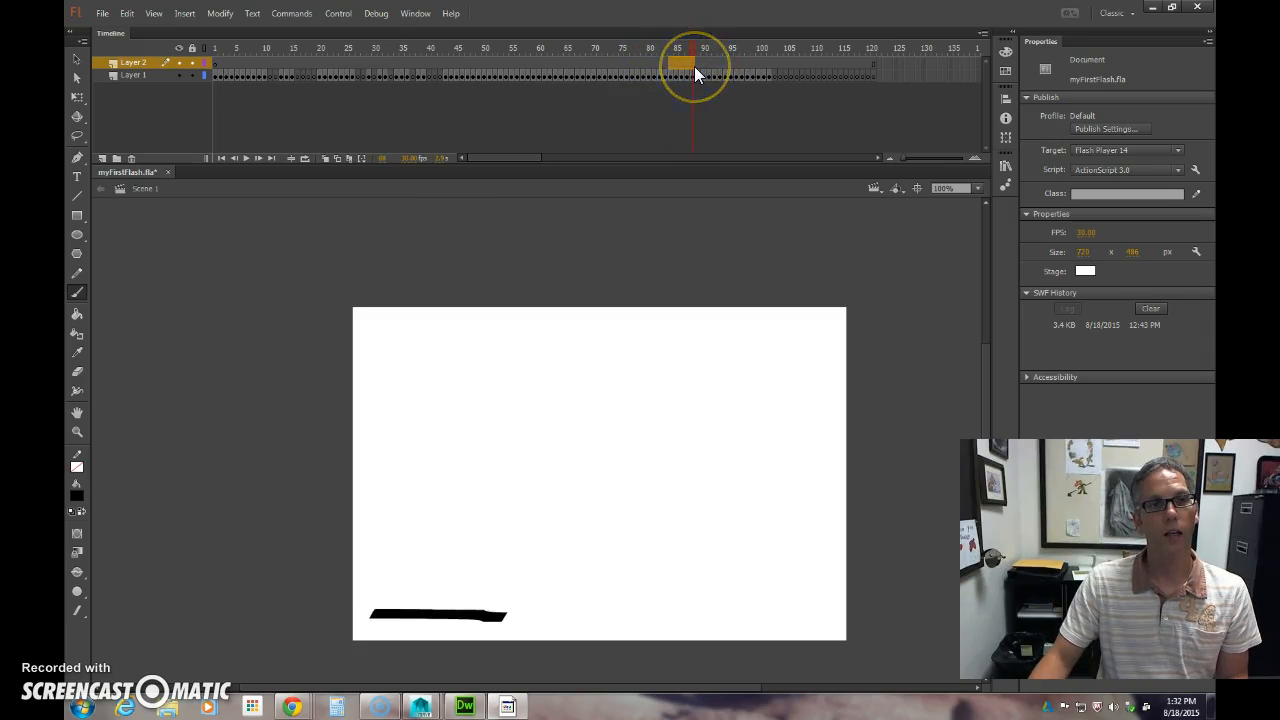
click(696, 65)
click(692, 65)
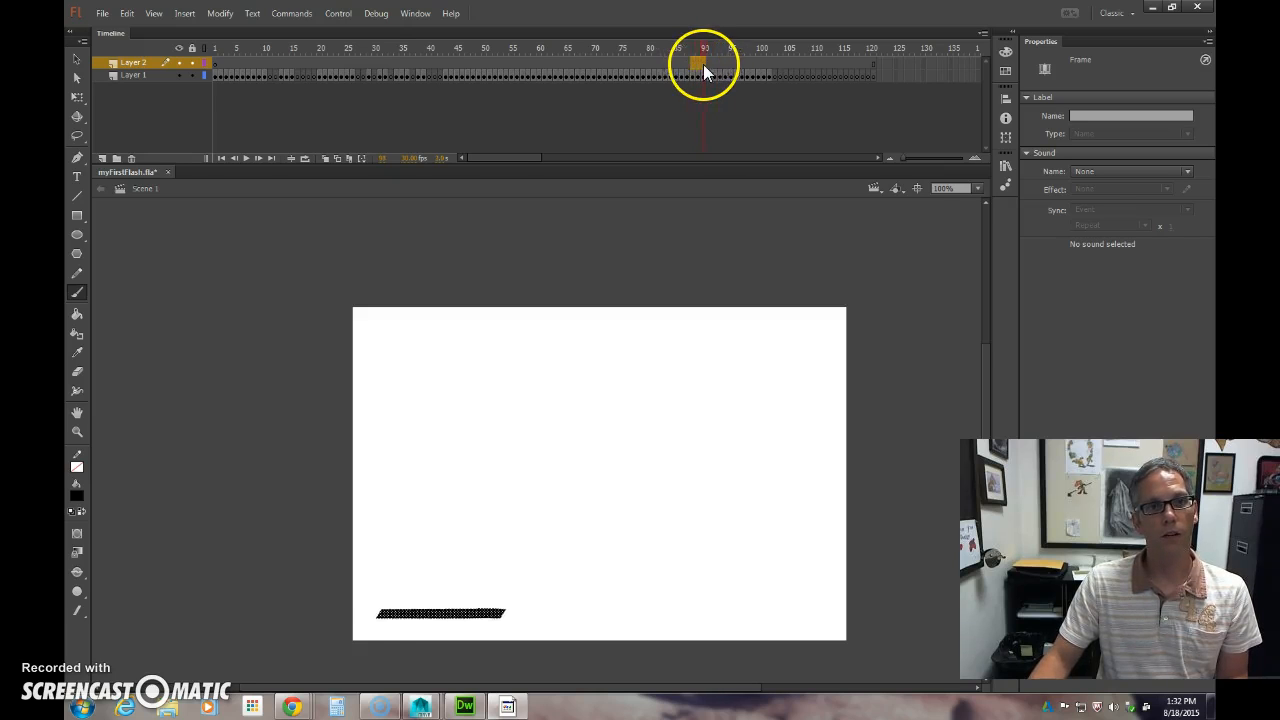
drag(703, 65, 818, 68)
right_click(872, 69)
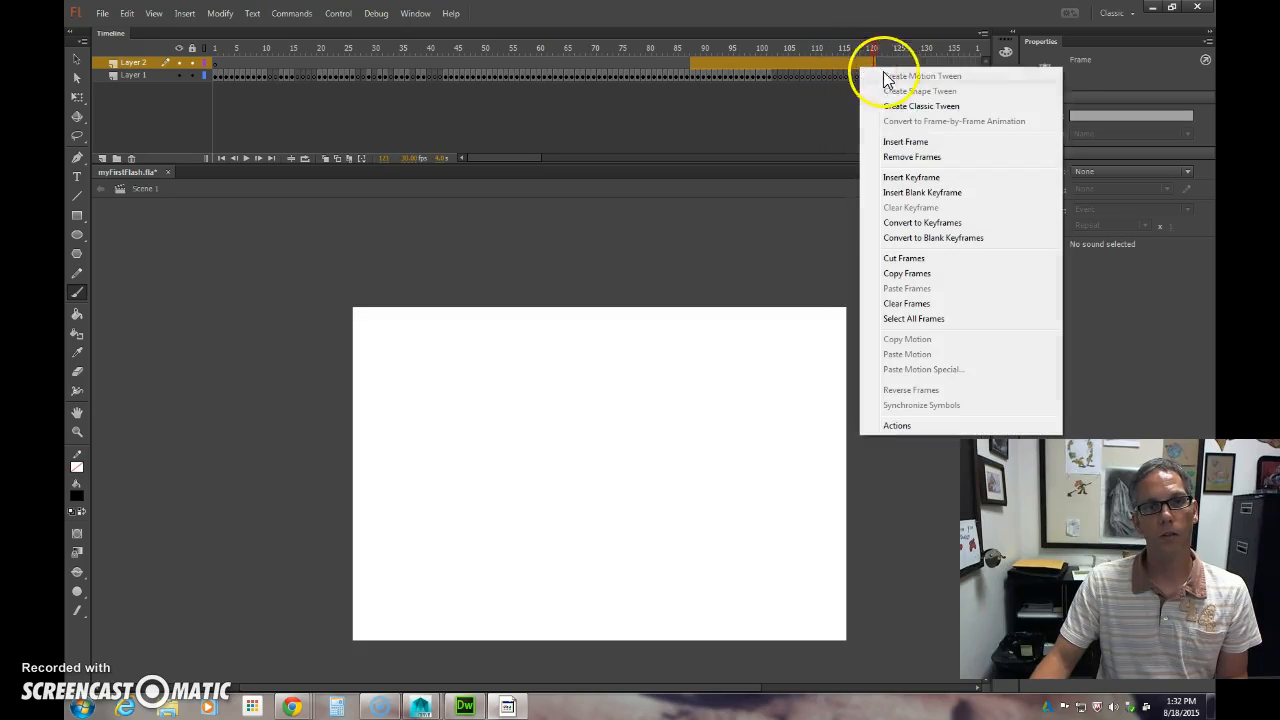
click(910, 180)
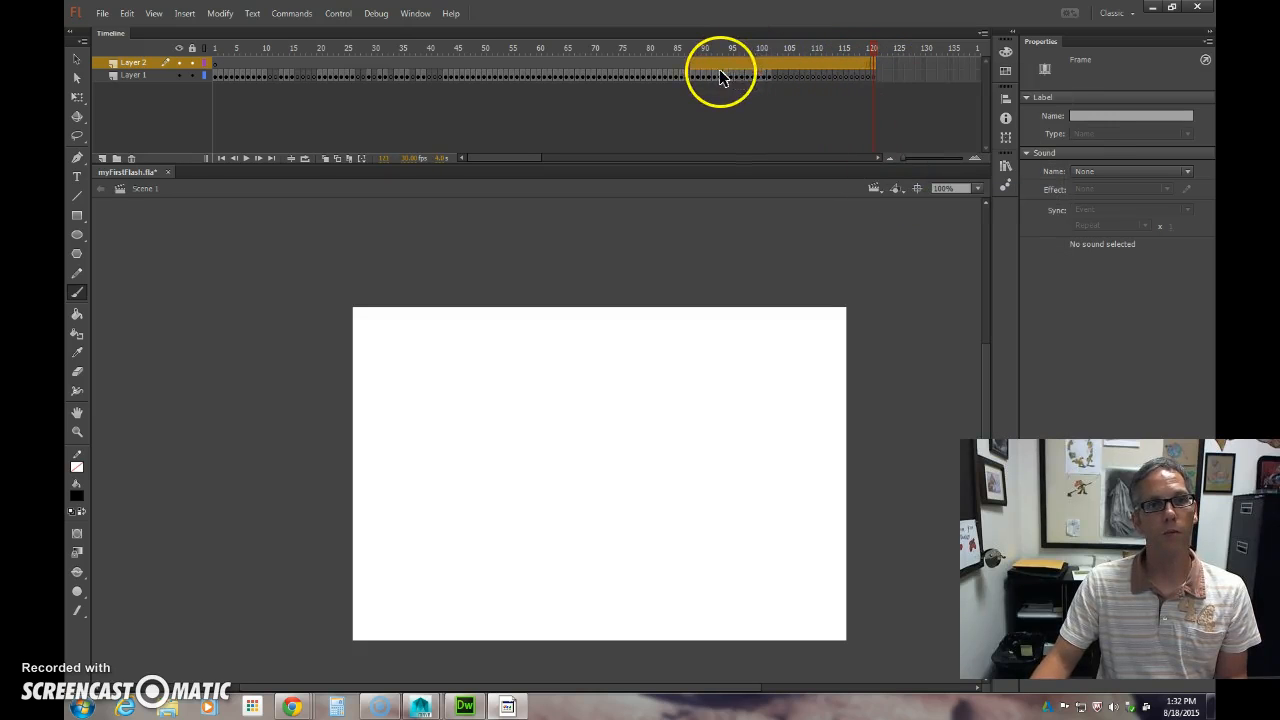
click(722, 137)
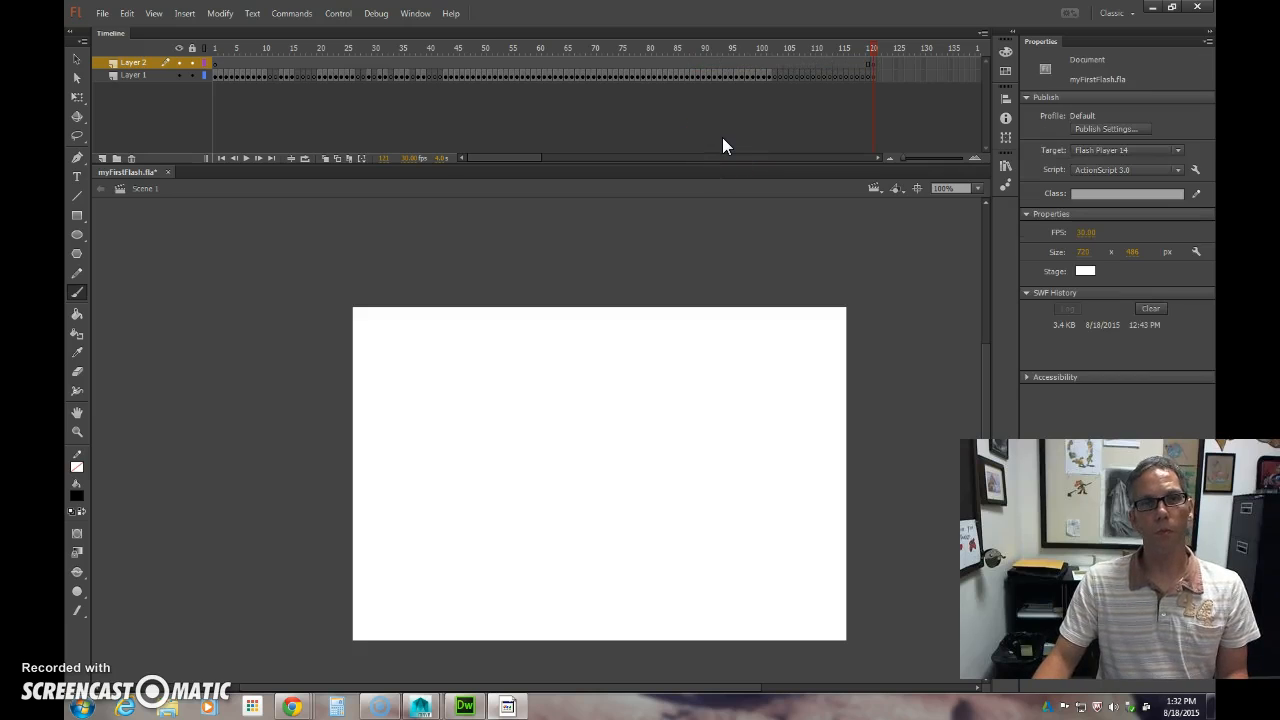
- Convert frames 88 to 120 of Layer 2 to blank keyframes
click(684, 66)
right_click(691, 63)
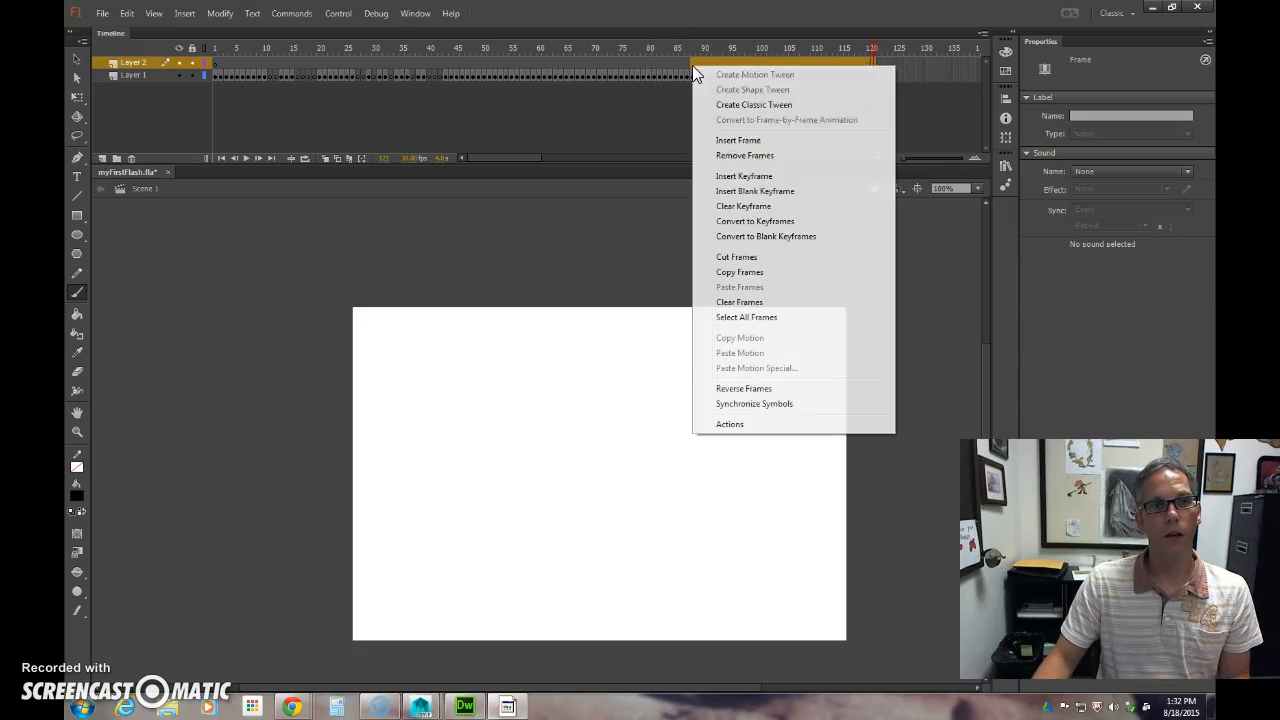
click(771, 240)
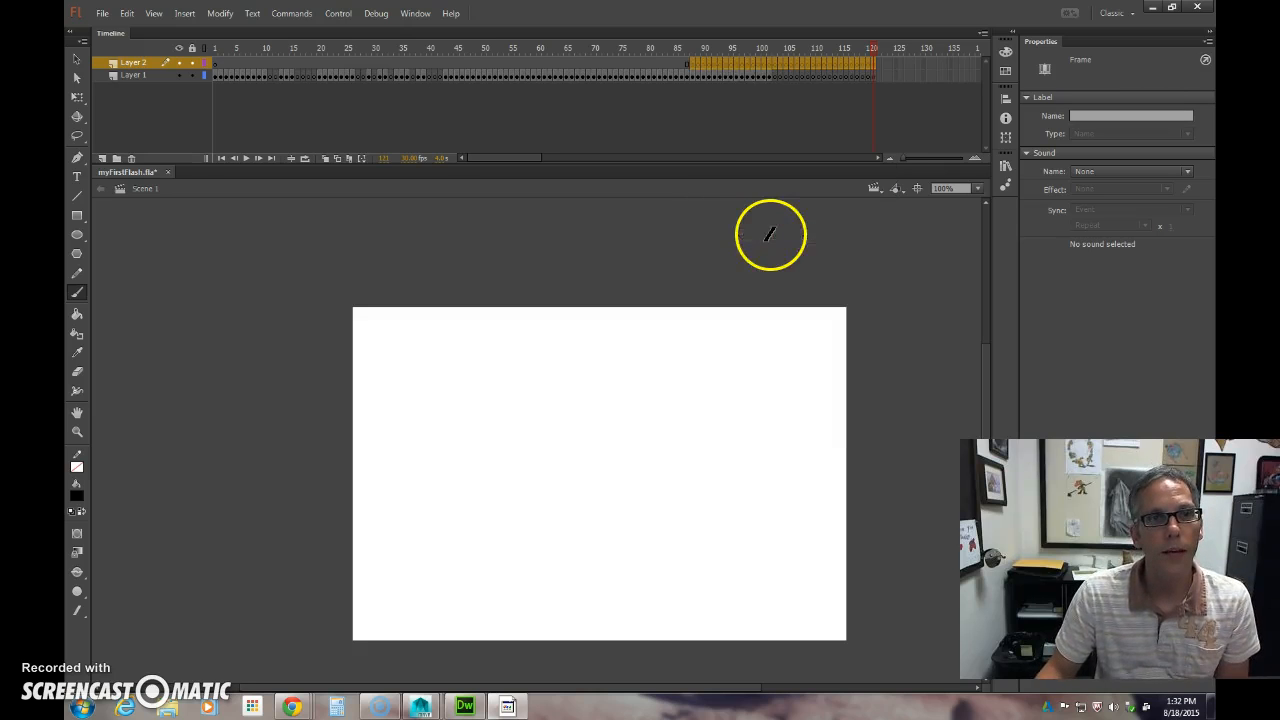
- Paint a second horizontal black bar just right of the resting bar in frame 88 of Layer 2
click(694, 66)
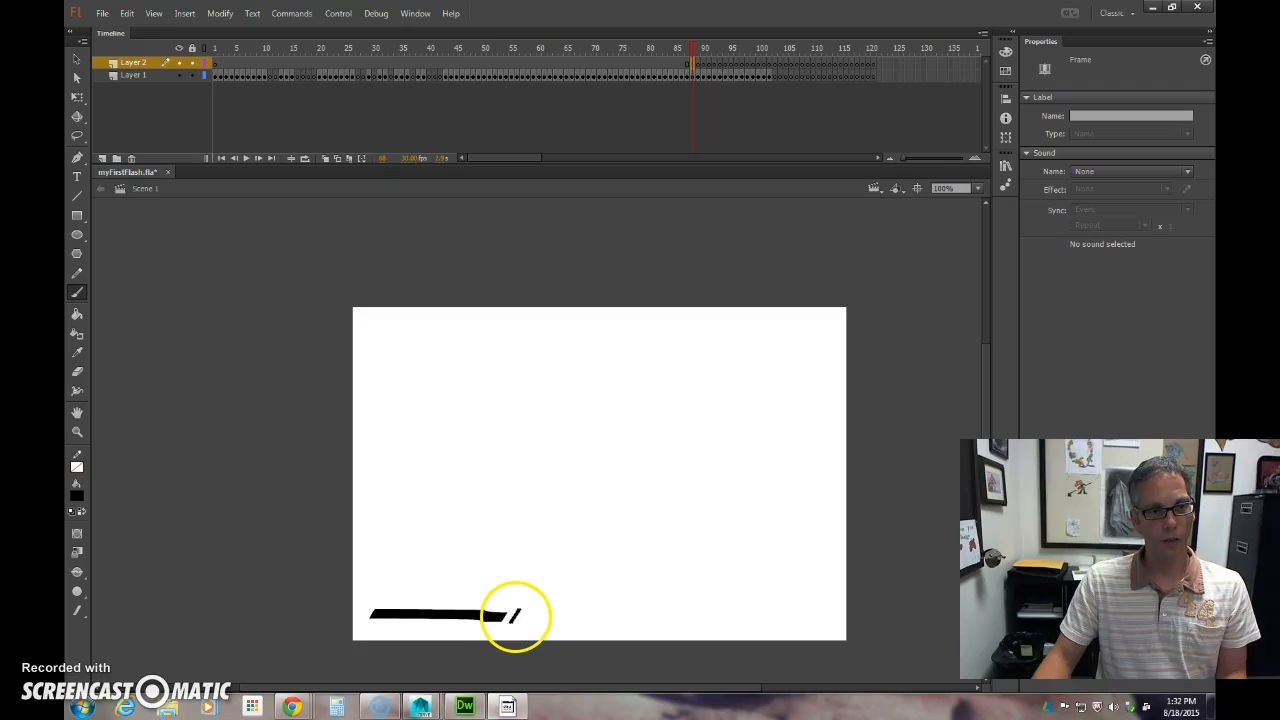
drag(516, 615, 636, 614)
key(period)
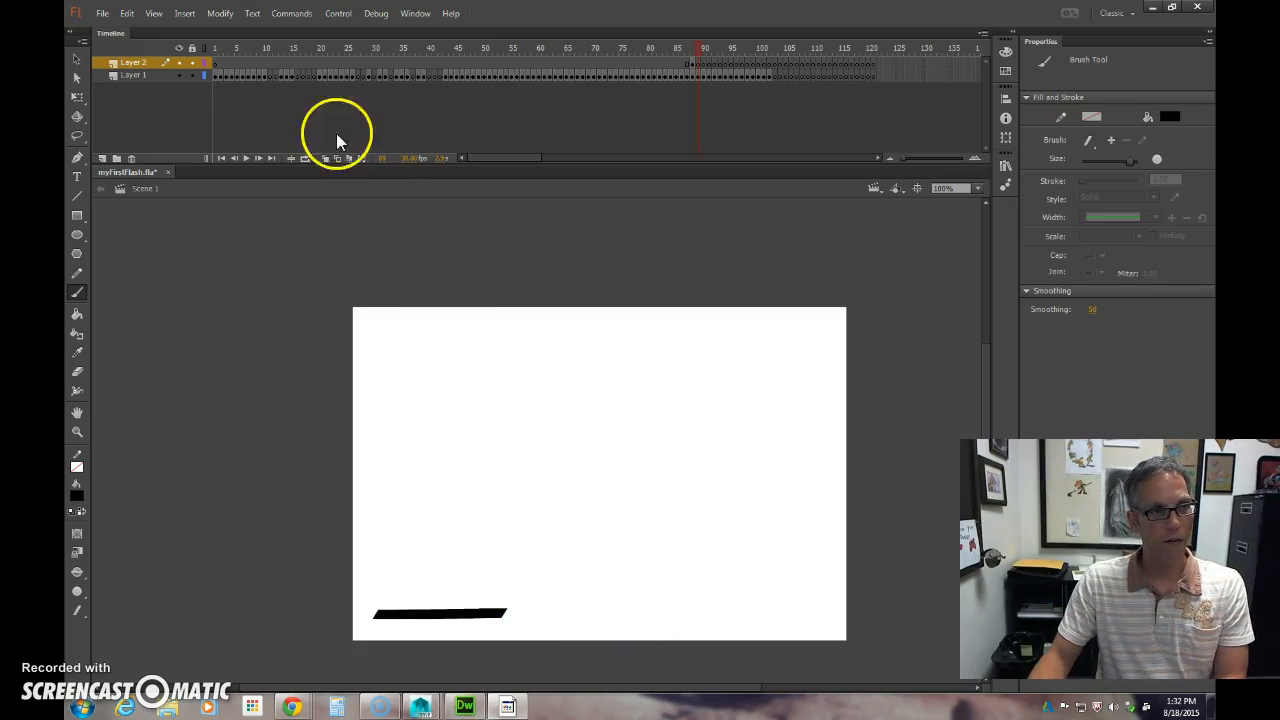
- Turn on onion skinning and repaint the second bar frame by frame on Layer 2 from frame 89 through frame 99
click(325, 158)
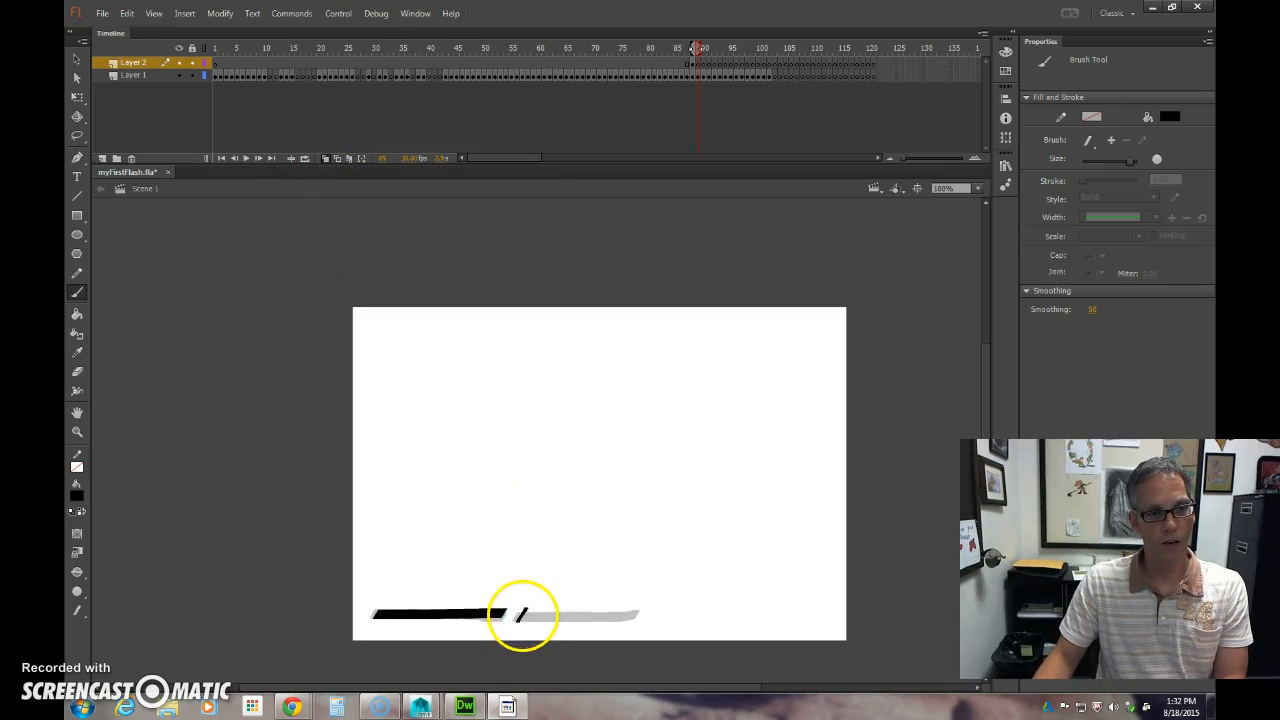
drag(522, 613, 638, 610)
key(period)
drag(535, 616, 531, 610)
key(period)
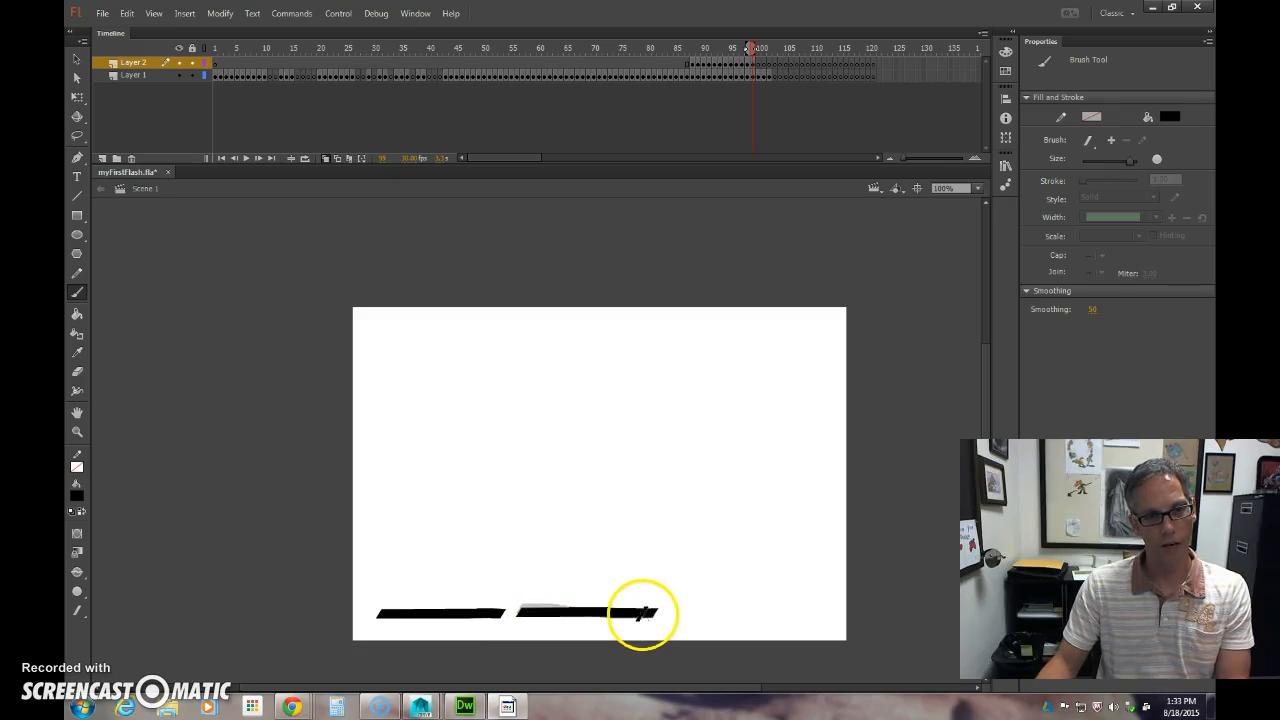
- Paint the second bar over its onion-skin ghost in frames 100 to 102 of Layer 2
drag(563, 611, 651, 609)
key(F7)
drag(520, 611, 655, 614)
key(F7)
drag(529, 609, 655, 612)
key(F7)
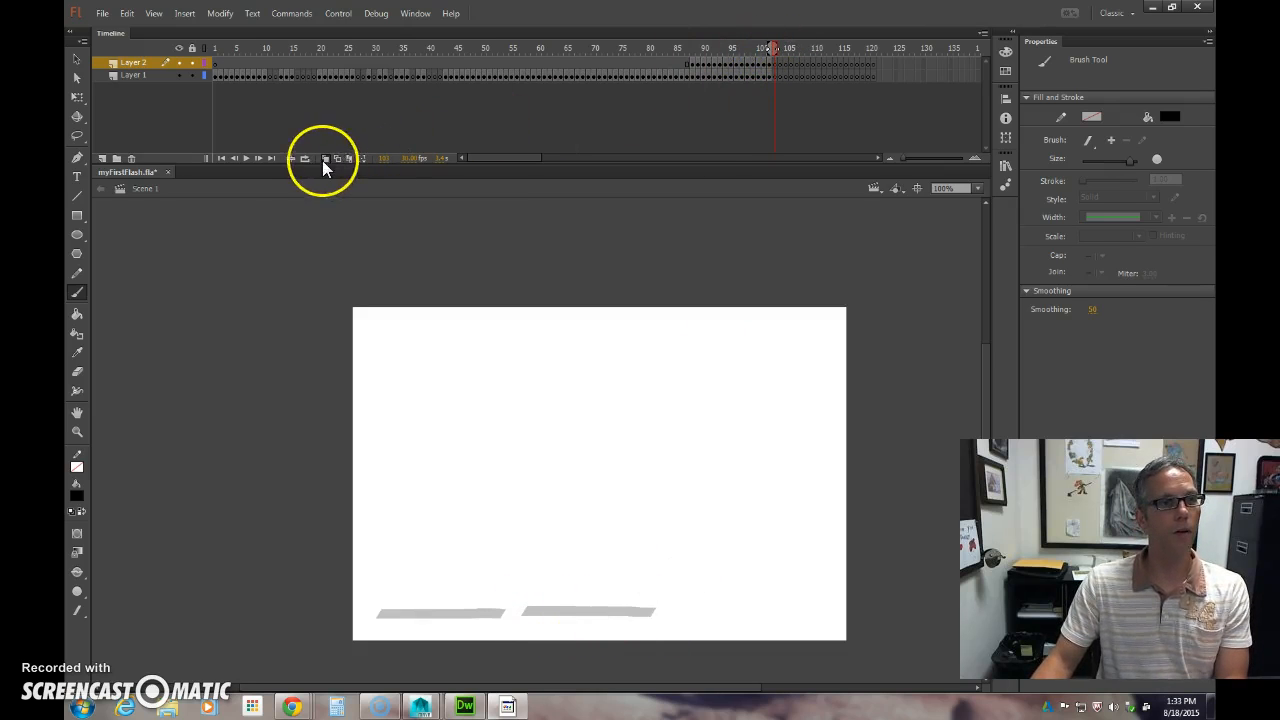
- Turn off onion skinning and play the two-layer animation from frame 44
click(450, 63)
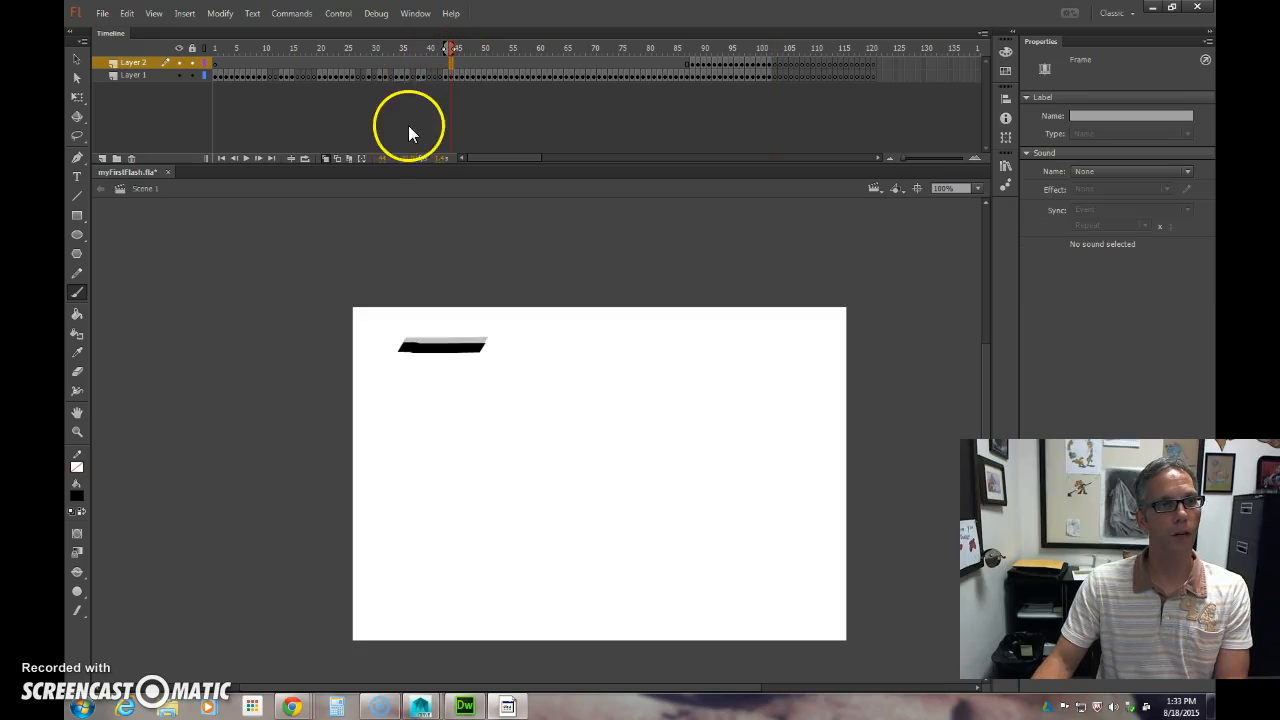
click(325, 158)
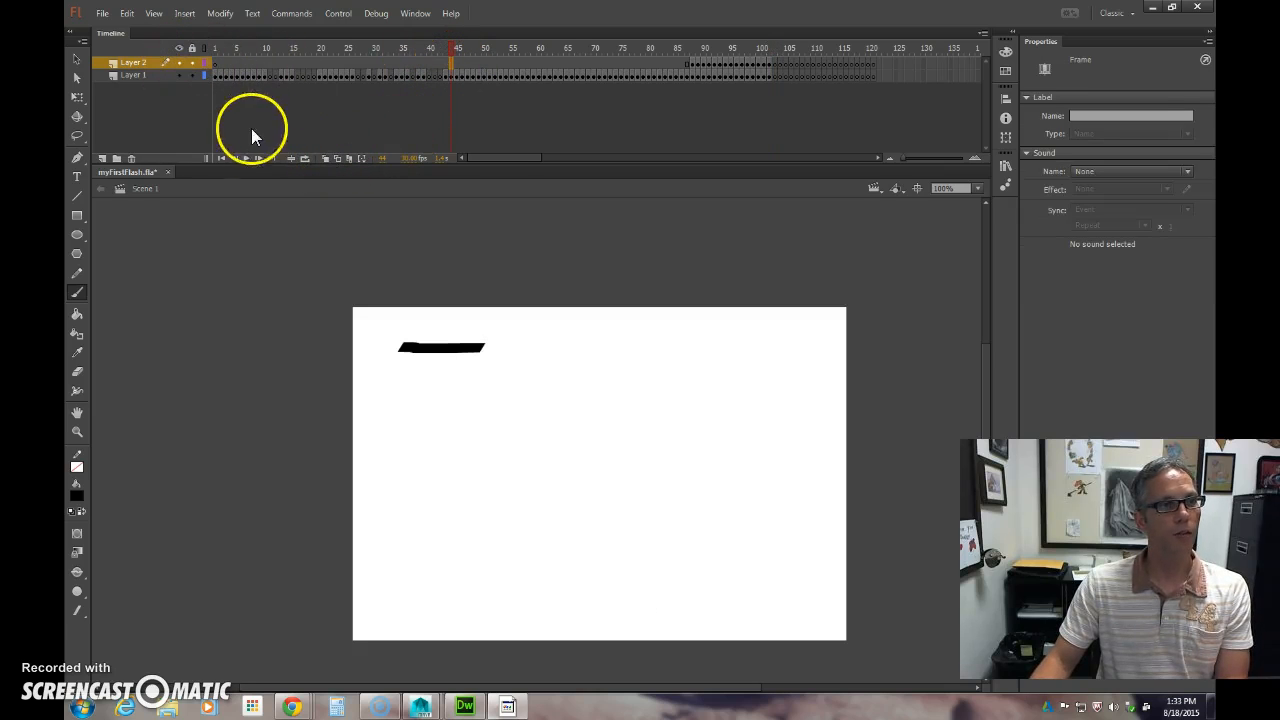
click(246, 158)
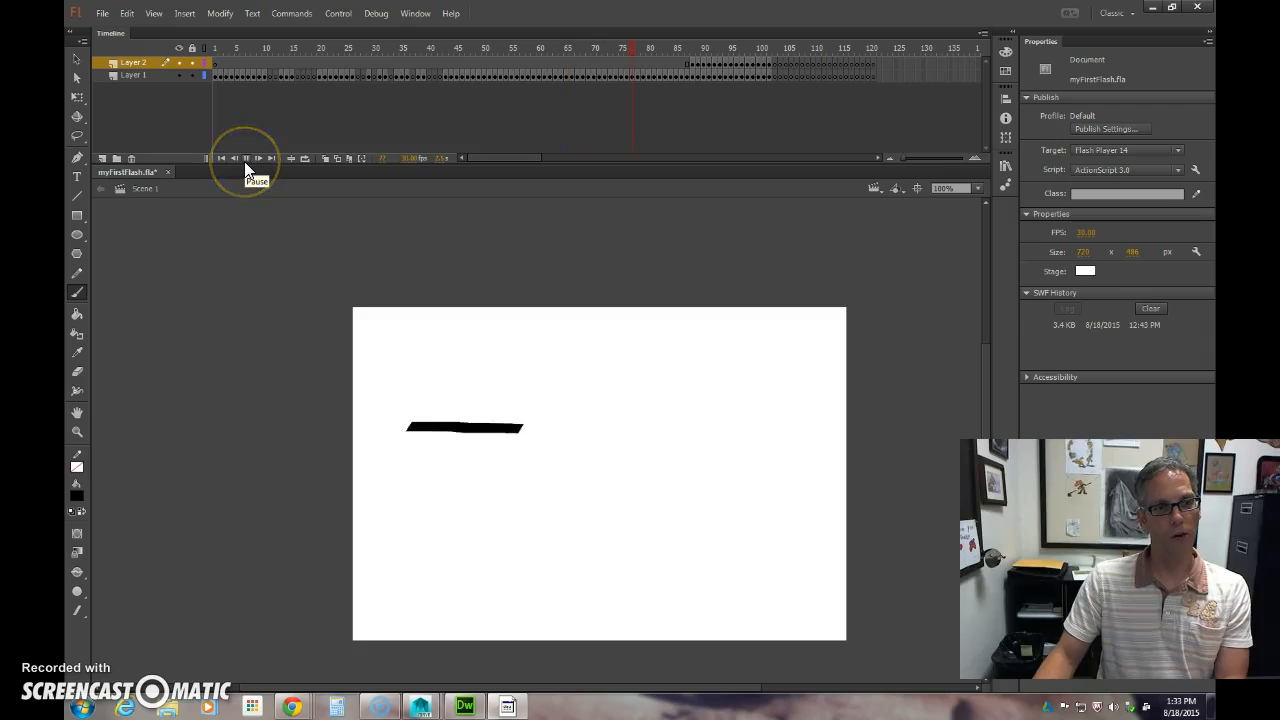
click(246, 158)
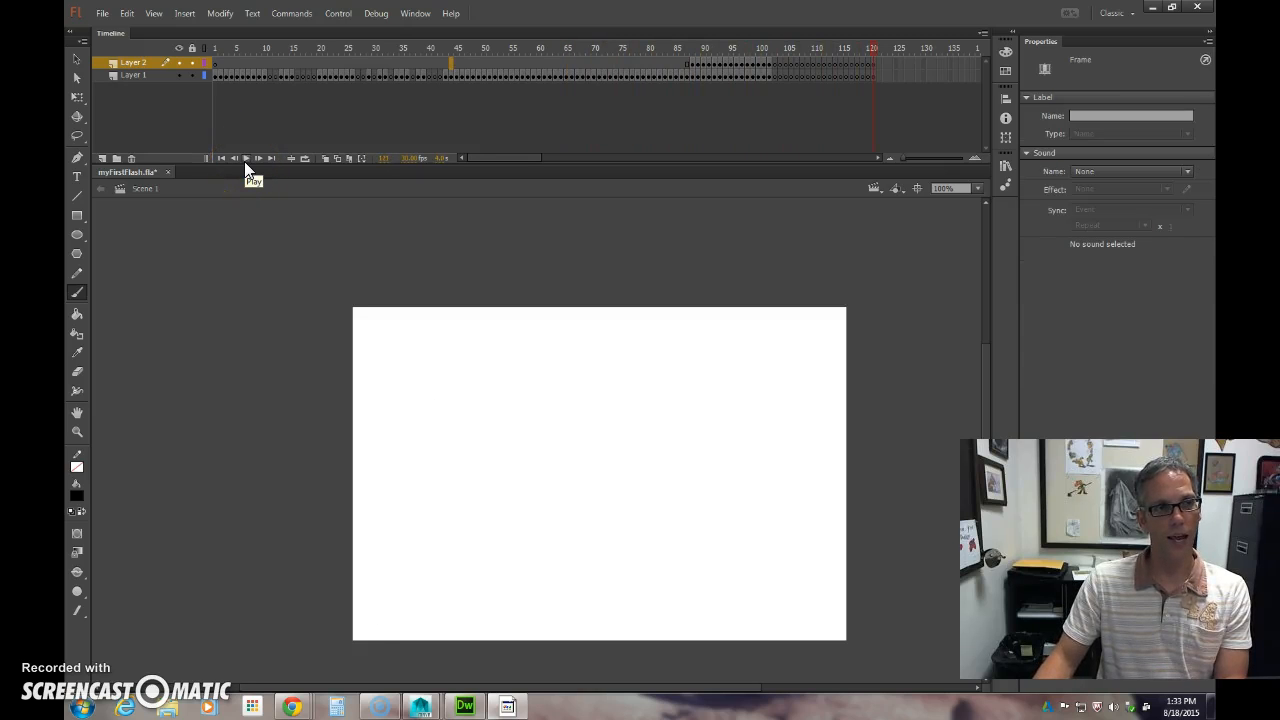
- Replay the timeline and test the whole movie in a separate SWF preview window
click(246, 158)
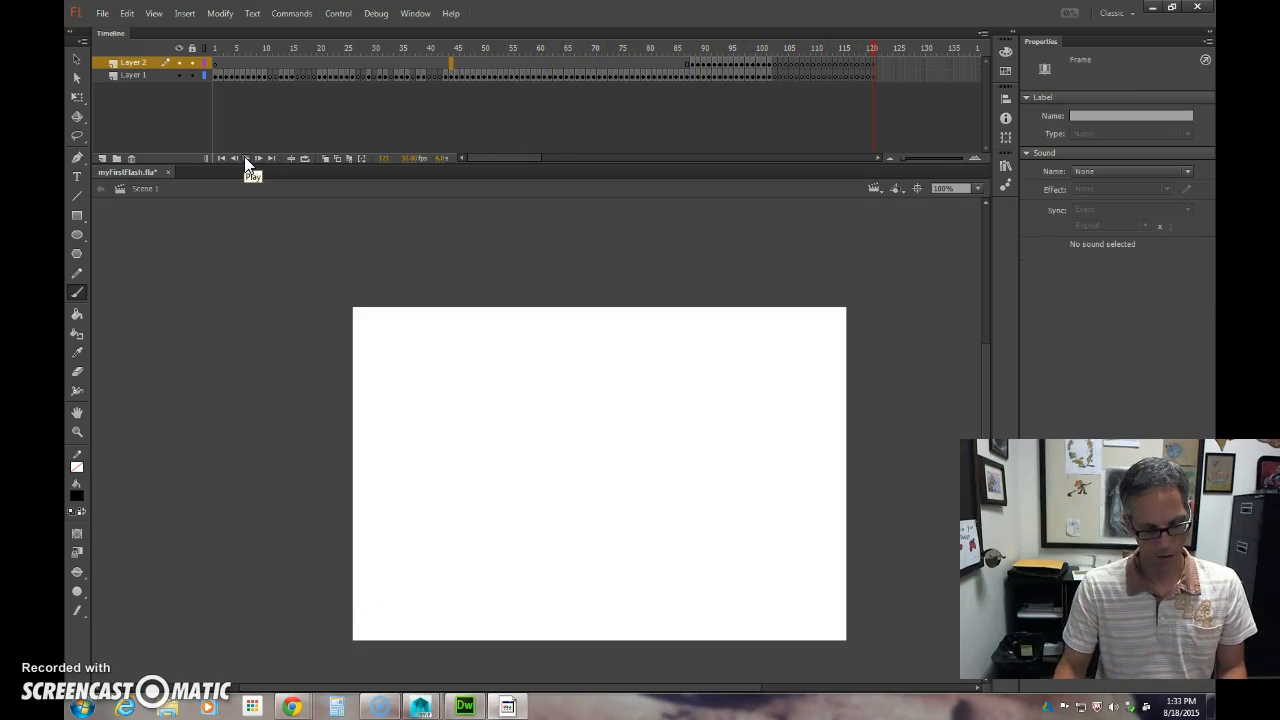
key(ctrl+Return)
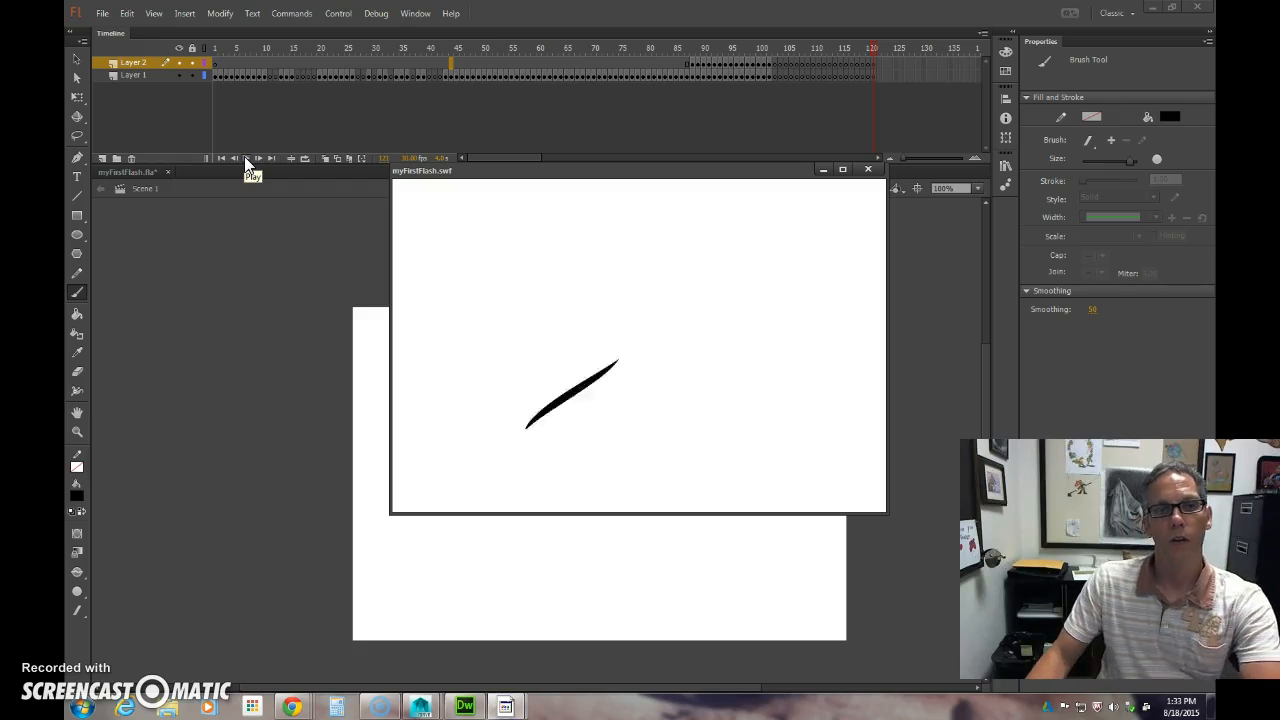